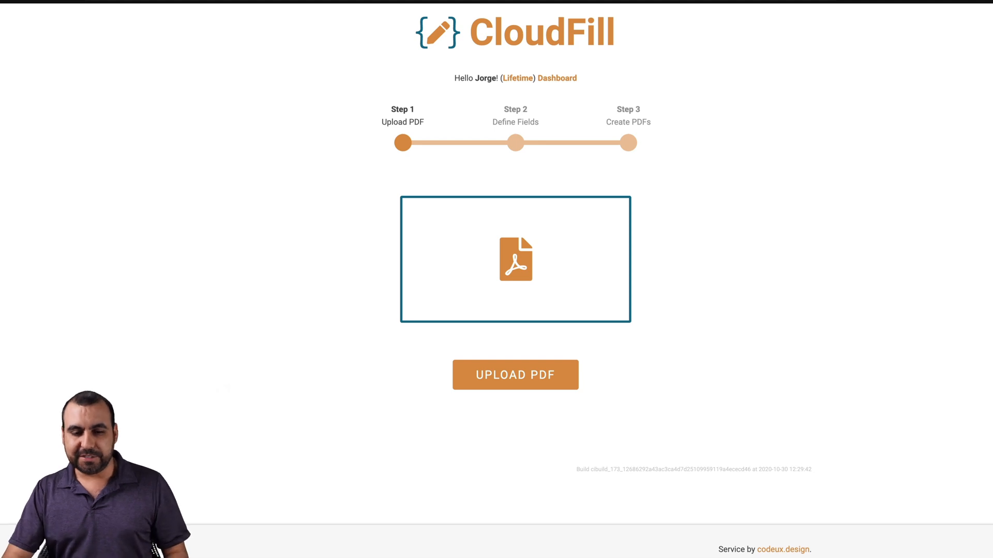
# Step: Drag the certificate PDF from the desktop folder onto CloudFill's Upload PDF area as the template
pyautogui.click(287, 552)
pyautogui.moveTo(133, 256); pyautogui.dragTo(599, 256)
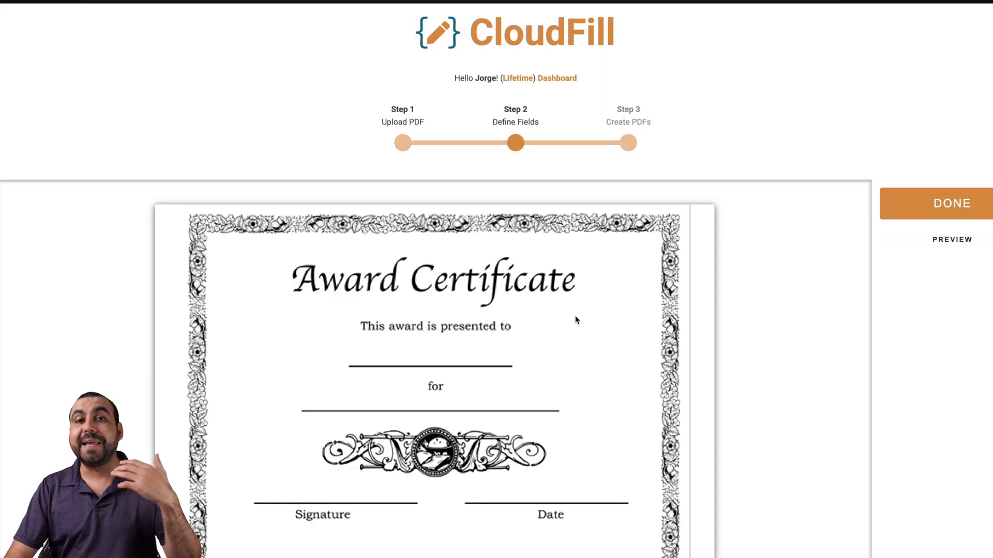
pyautogui.scroll(-3, 576, 320)
pyautogui.scroll(1, 579, 313)
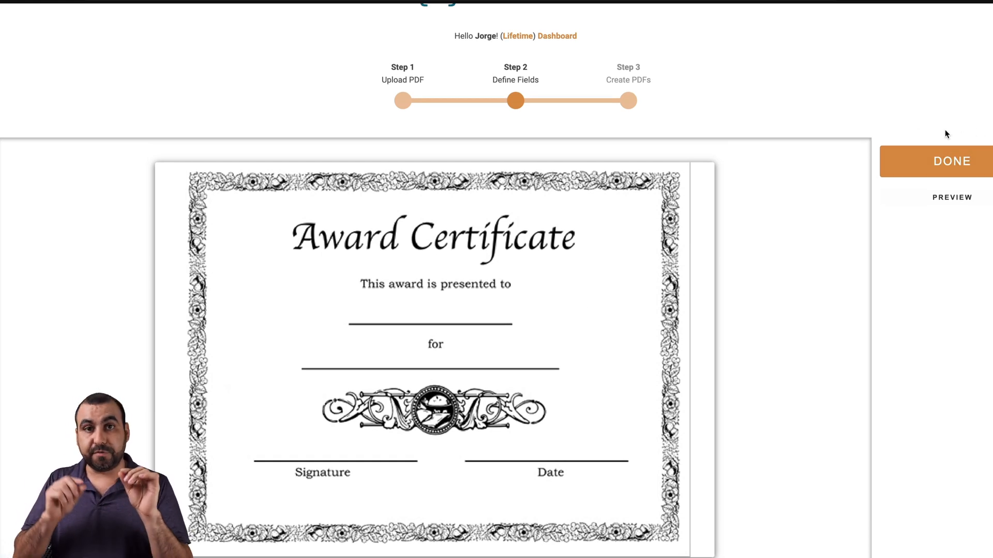
# Step: Add a text field on the certificate's presented-to line and name it Name
pyautogui.click(392, 312)
pyautogui.moveTo(408, 315); pyautogui.dragTo(432, 306)
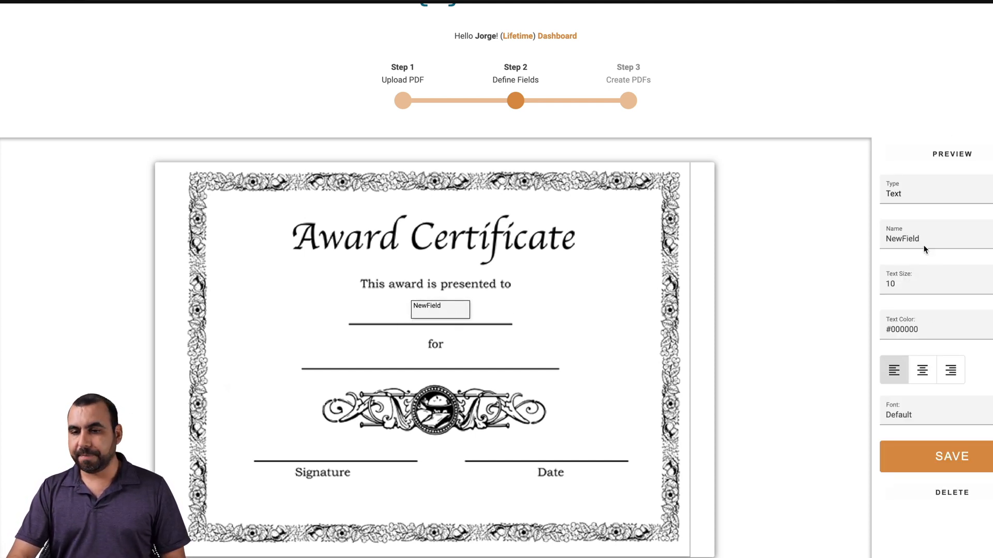
pyautogui.doubleClick(902, 240)
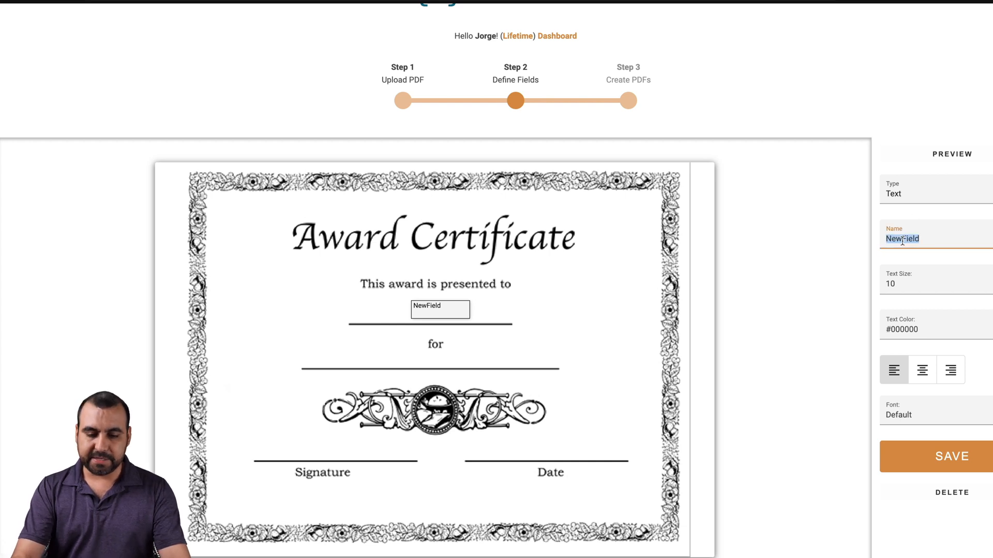
pyautogui.write('Name')
# Step: Set the Name field to text size 18, centred, with the default font, then add a field above Signature
pyautogui.click(992, 281)
pyautogui.press('Up')
pyautogui.press('Up')
pyautogui.press('Up')
pyautogui.press('Up')
pyautogui.press('Up')
pyautogui.press('Up')
pyautogui.press('Up')
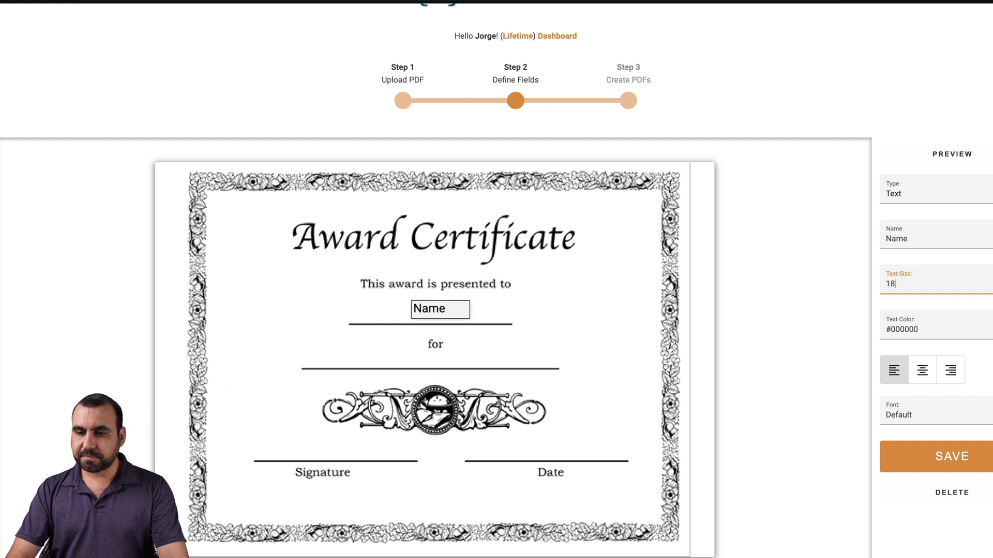
pyautogui.click(922, 371)
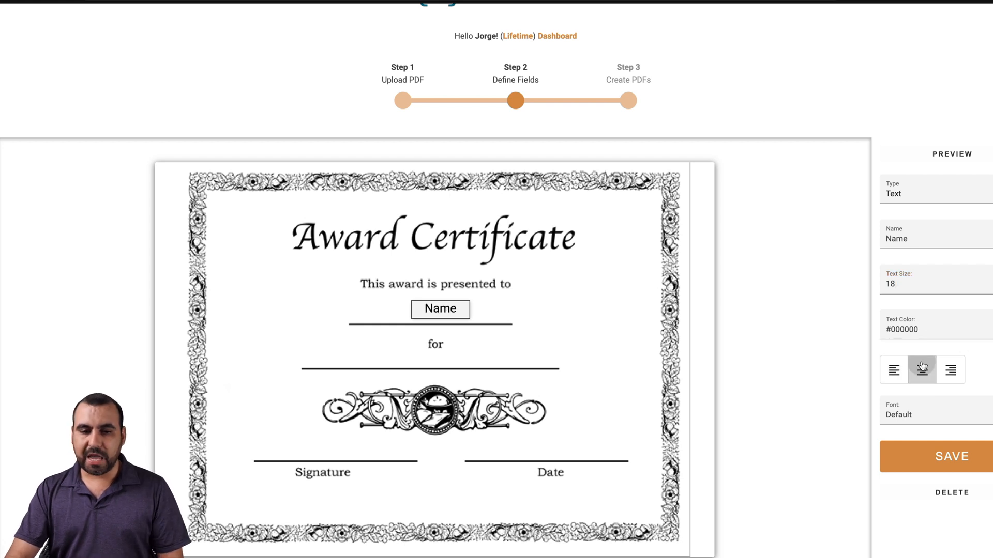
pyautogui.click(911, 413)
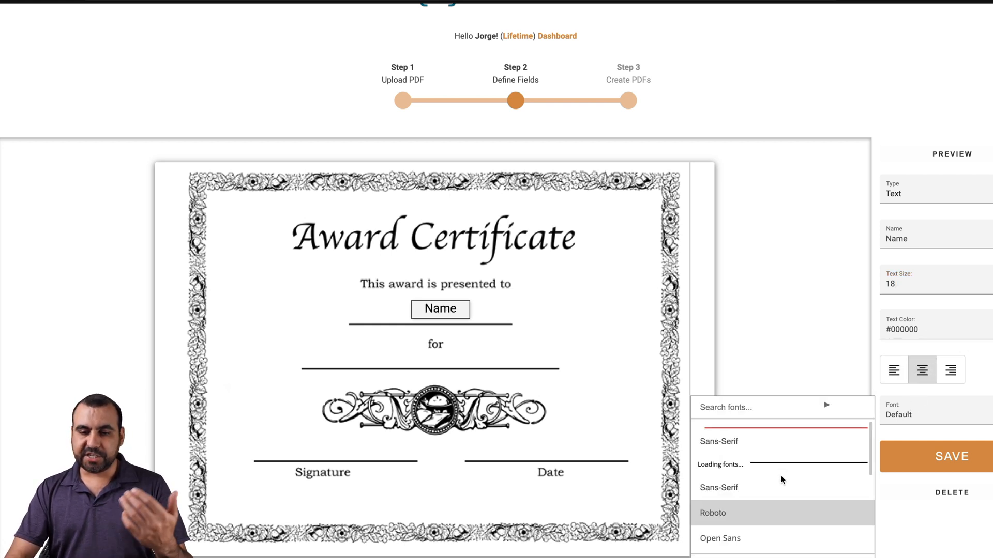
pyautogui.scroll(-3, 781, 476)
pyautogui.click(775, 354)
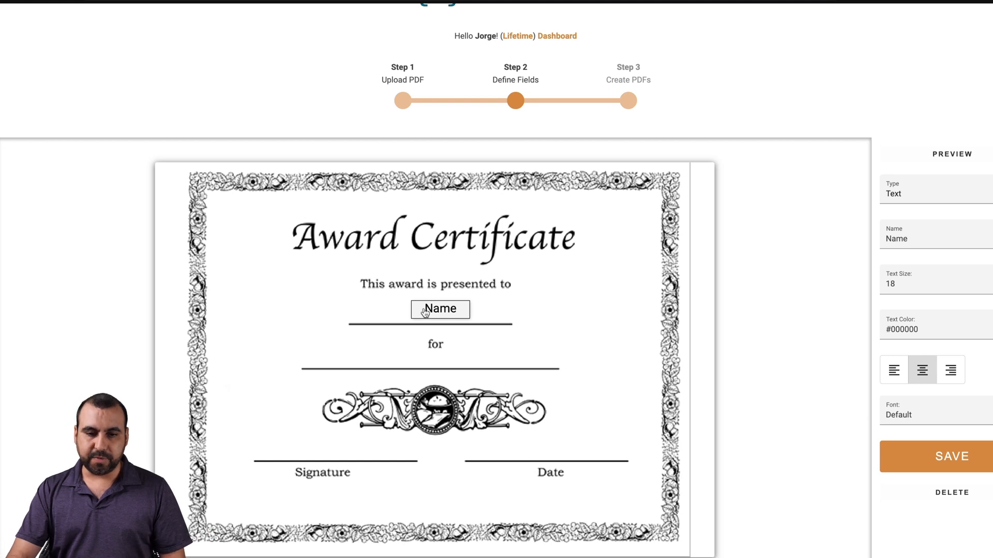
pyautogui.moveTo(434, 308); pyautogui.dragTo(432, 309)
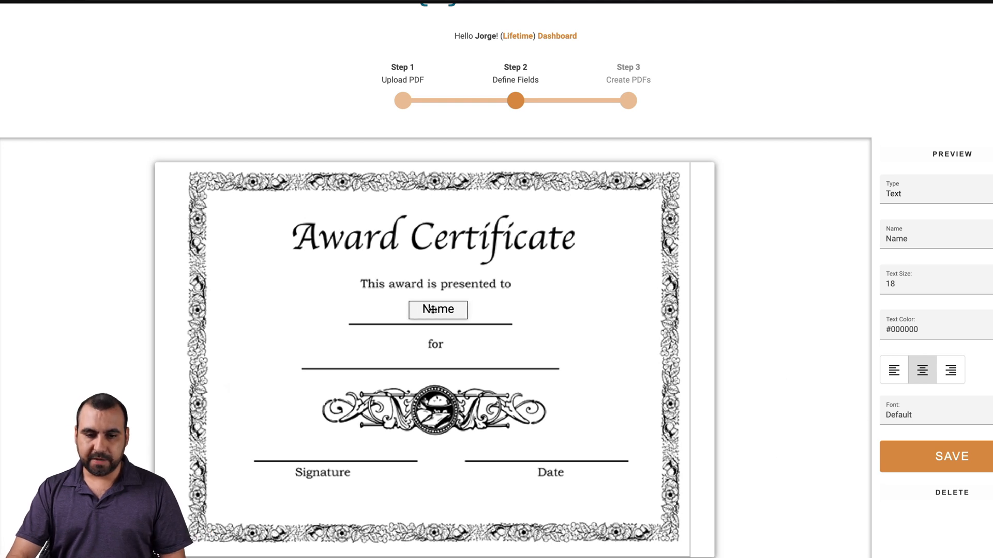
pyautogui.click(304, 438)
# Step: Make the new field an Image field named Signature, and place another text field above the Date line
pyautogui.moveTo(326, 445); pyautogui.dragTo(318, 438)
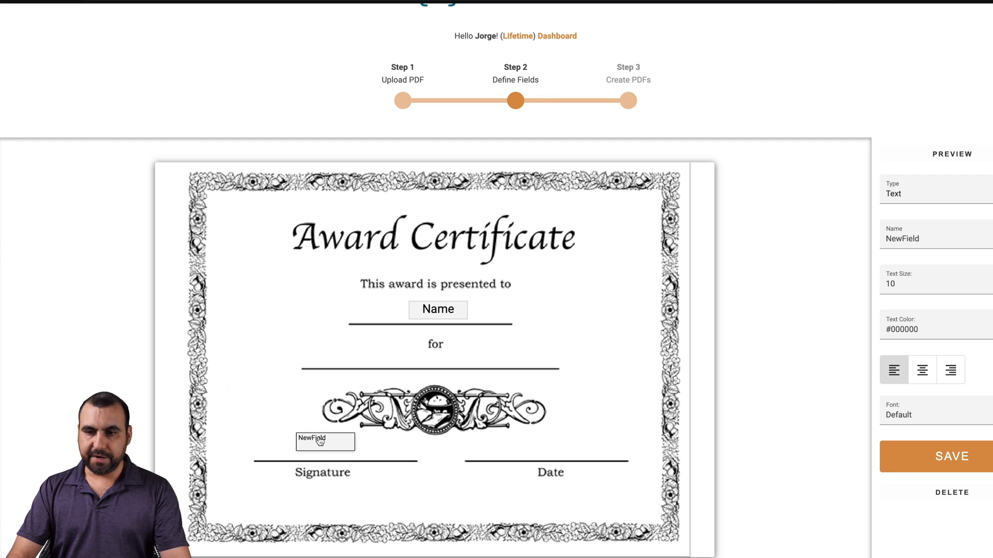
pyautogui.click(945, 199)
pyautogui.click(928, 220)
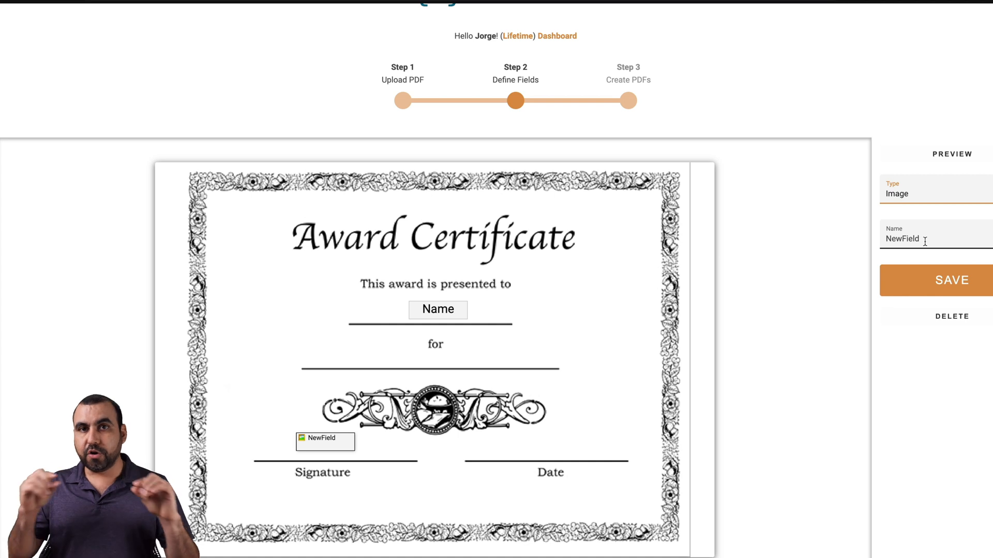
pyautogui.doubleClick(925, 241)
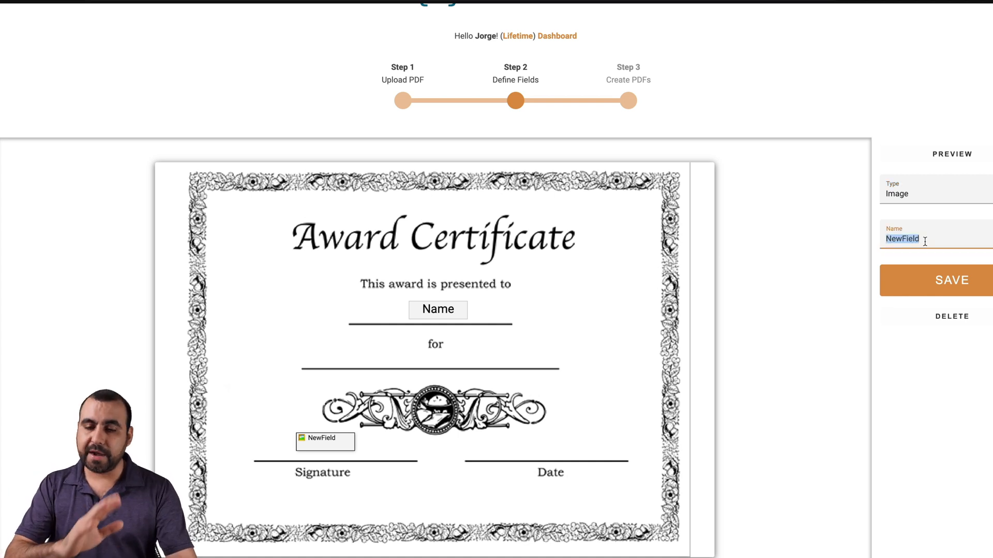
pyautogui.write('Signatru')
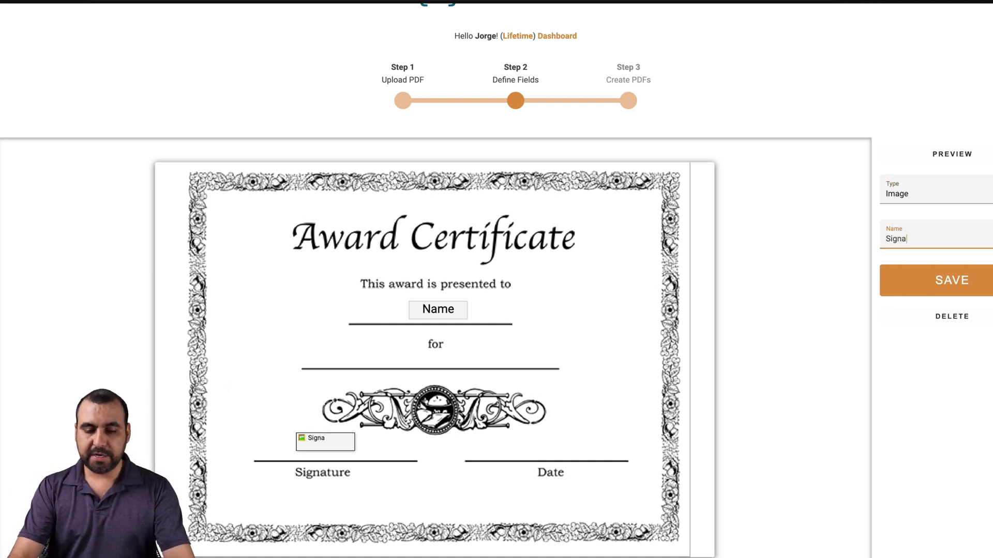
pyautogui.press('BackSpace')
pyautogui.write('ure')
pyautogui.click(511, 450)
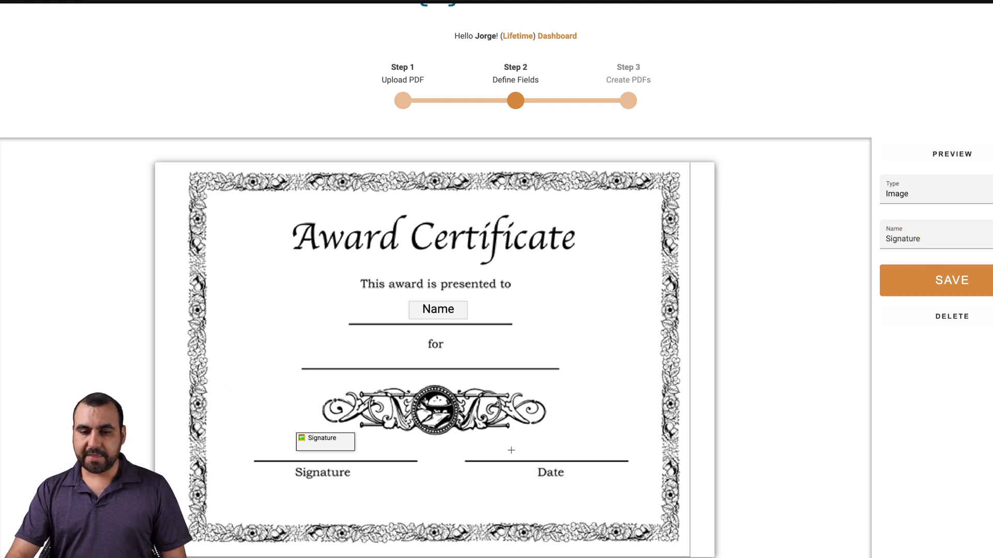
pyautogui.moveTo(546, 454); pyautogui.dragTo(556, 442)
# Step: Rename the field Date, make it size 18 and centred, save it, and finish defining fields
pyautogui.click(905, 234)
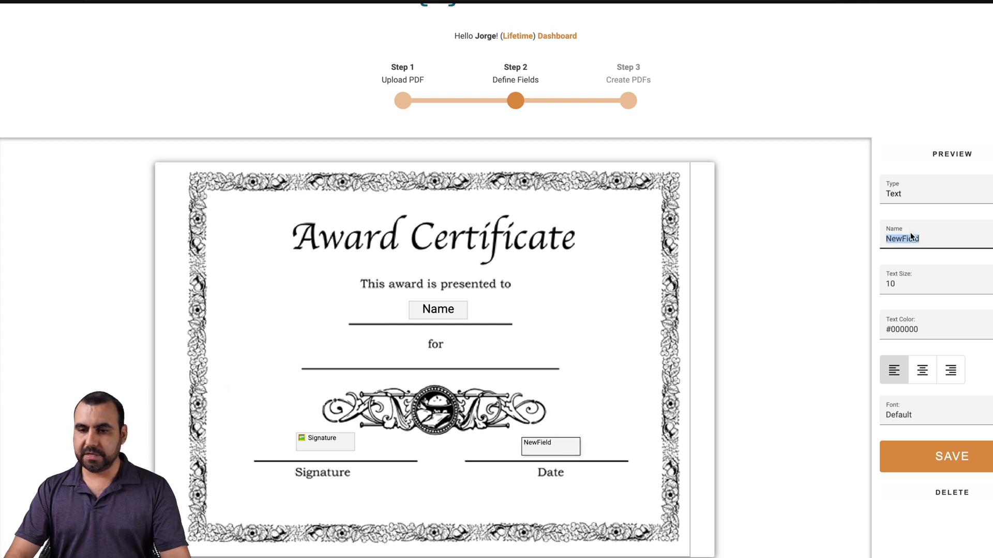
pyautogui.doubleClick(910, 236)
pyautogui.write('Date')
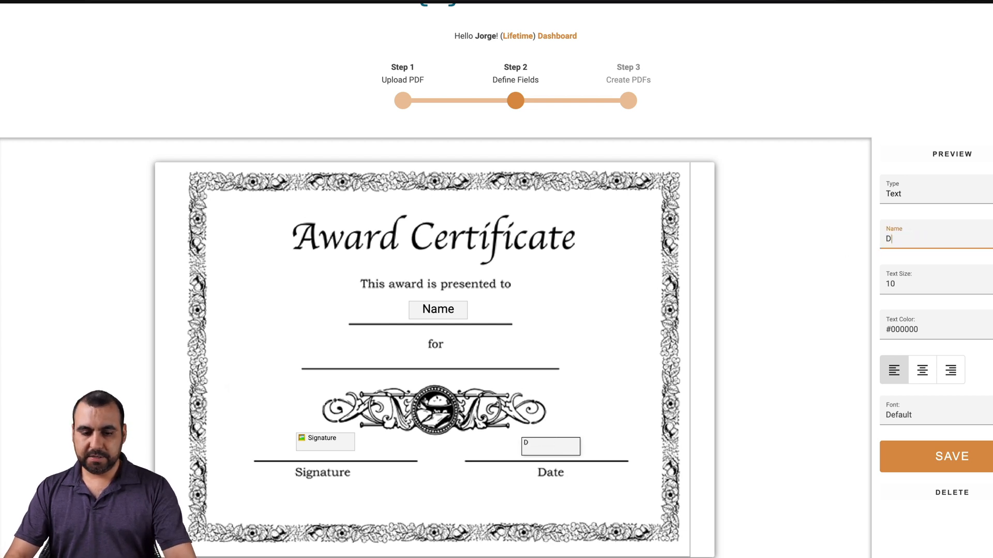
pyautogui.click(983, 282)
pyautogui.press('Up')
pyautogui.press('Up')
pyautogui.press('Up')
pyautogui.press('Up')
pyautogui.press('Up')
pyautogui.press('Up')
pyautogui.press('Up')
pyautogui.press('Up')
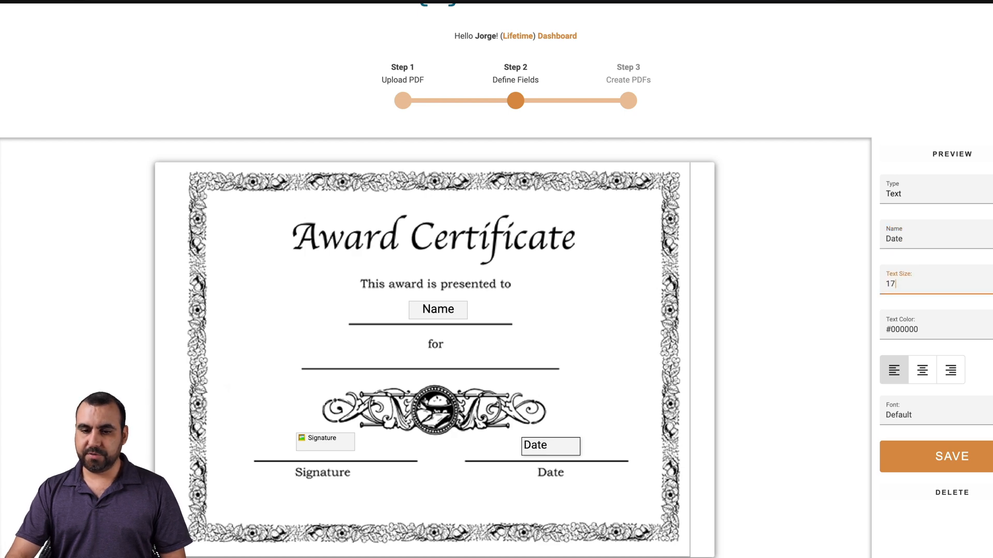
pyautogui.click(921, 372)
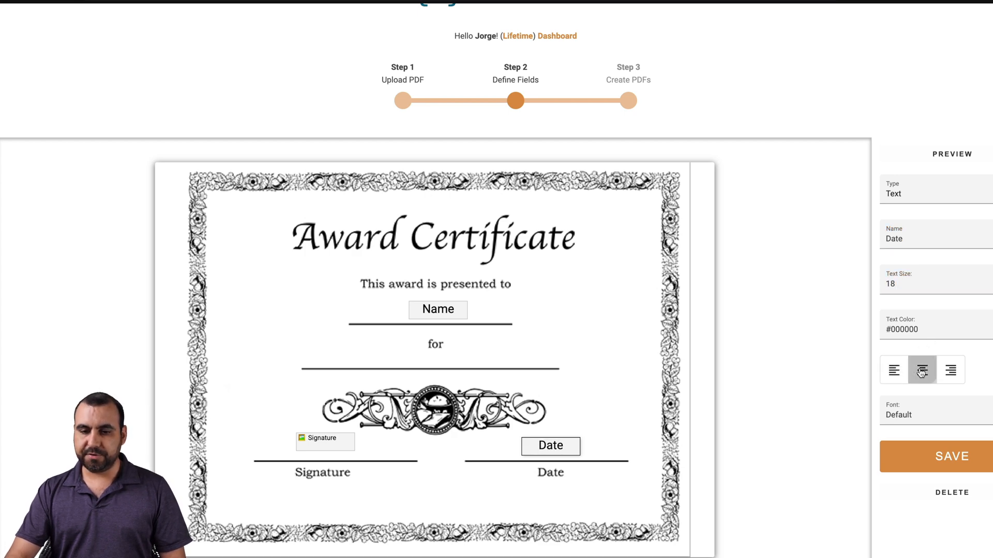
pyautogui.click(929, 458)
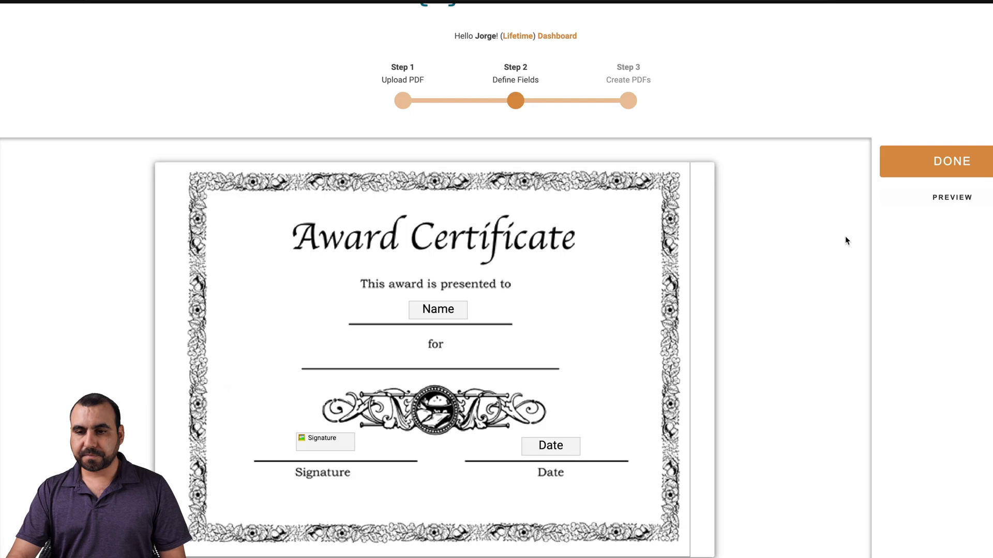
pyautogui.click(942, 162)
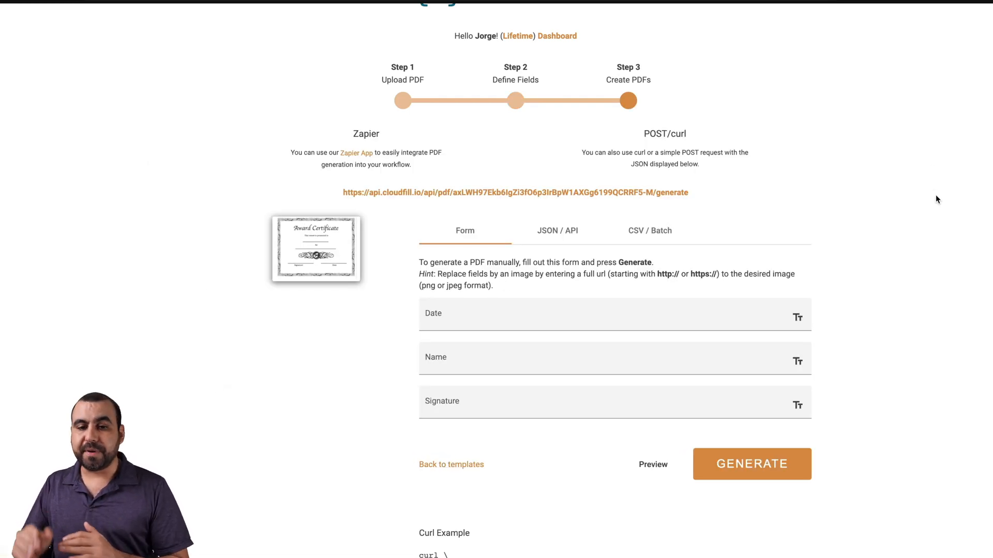
# Step: Try the Date and Name inputs on the Create PDFs form, then move to the Fluent Forms editor
pyautogui.click(533, 324)
pyautogui.click(542, 354)
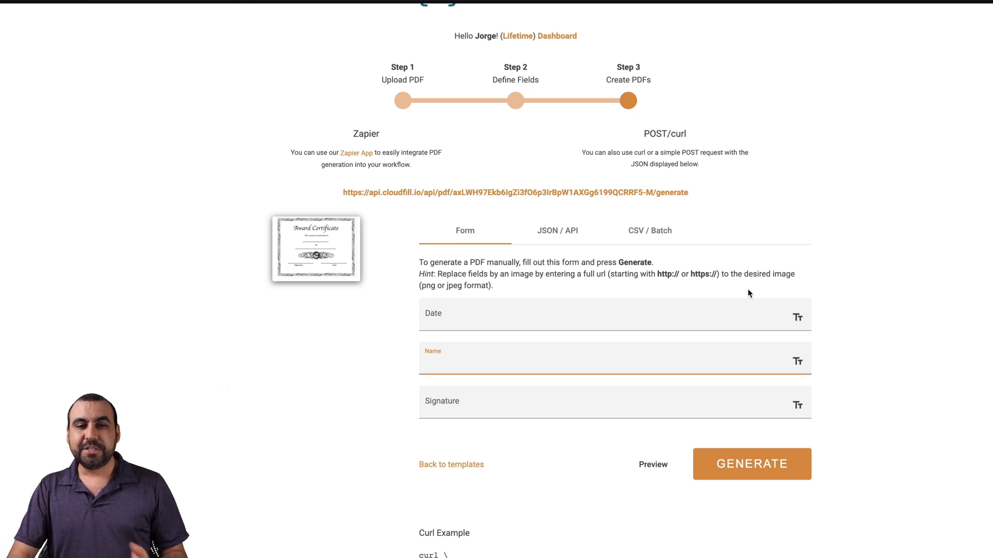
pyautogui.click(403, 1)
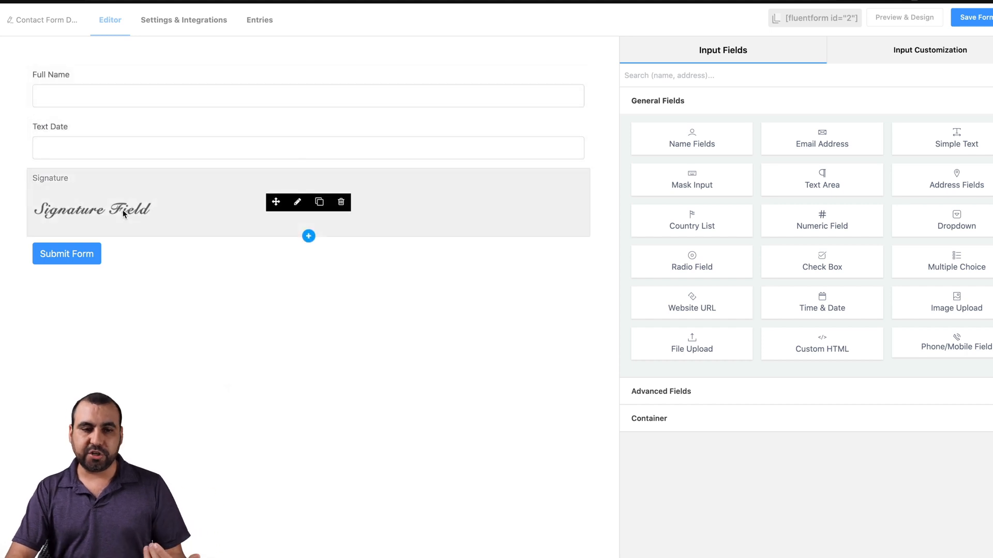
# Step: Preview the form and submit it with a full name, date 2020 and a drawn signature
pyautogui.click(902, 18)
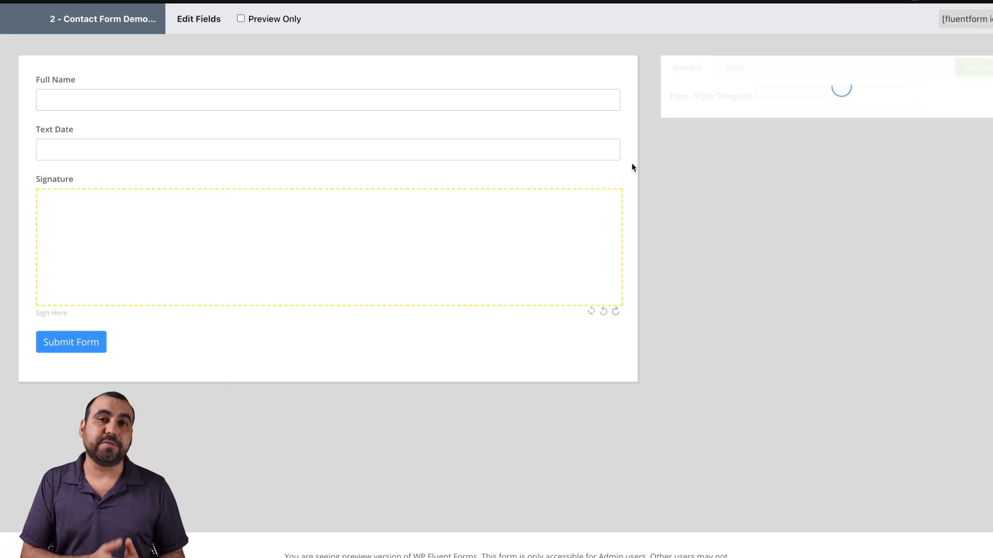
pyautogui.click(100, 96)
pyautogui.press('Tab')
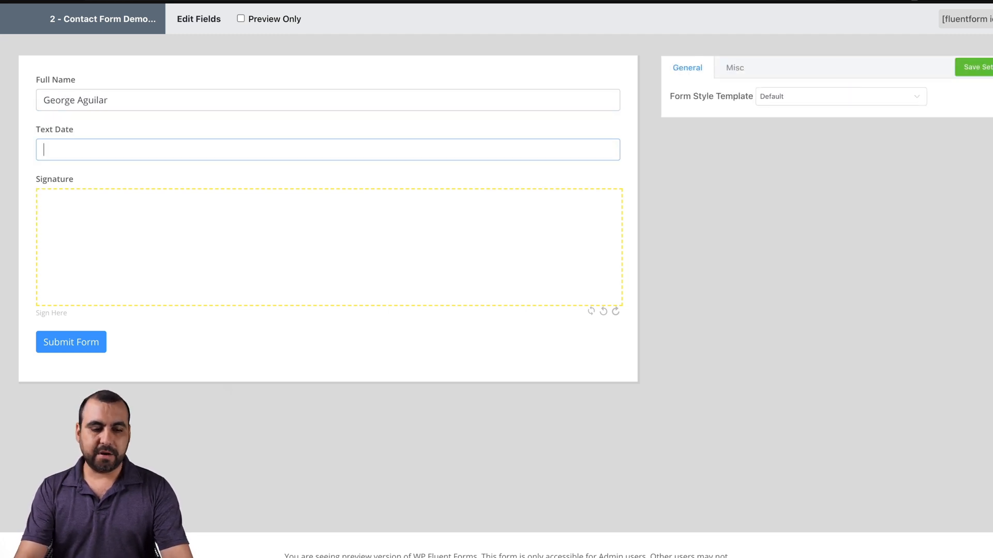
pyautogui.write('2020')
pyautogui.press('Tab')
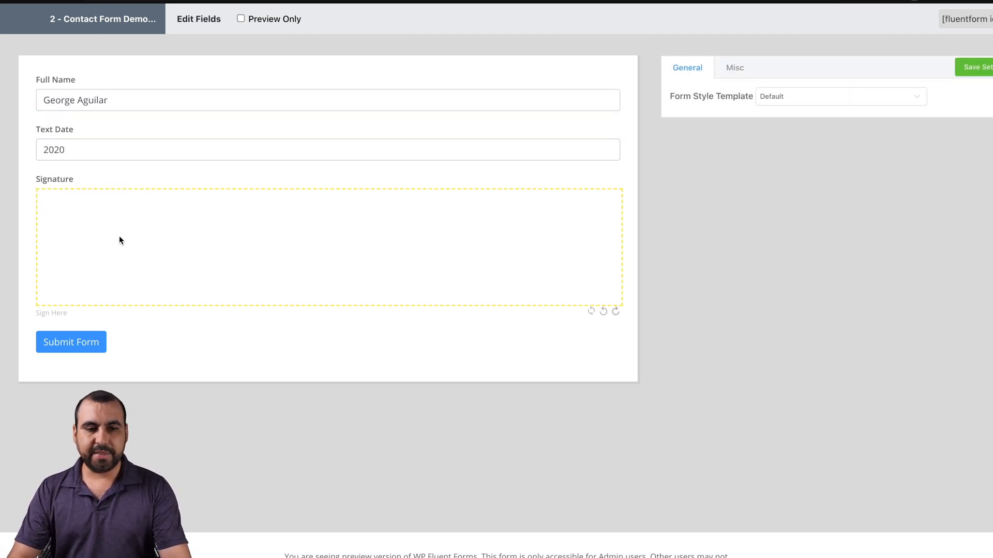
pyautogui.moveTo(146, 246)
pyautogui.mouseDown()
pyautogui.moveTo(291, 282)
pyautogui.moveTo(523, 247)
pyautogui.moveTo(445, 269)
pyautogui.moveTo(292, 234)
pyautogui.moveTo(331, 235)
pyautogui.mouseUp()
pyautogui.click(81, 343)
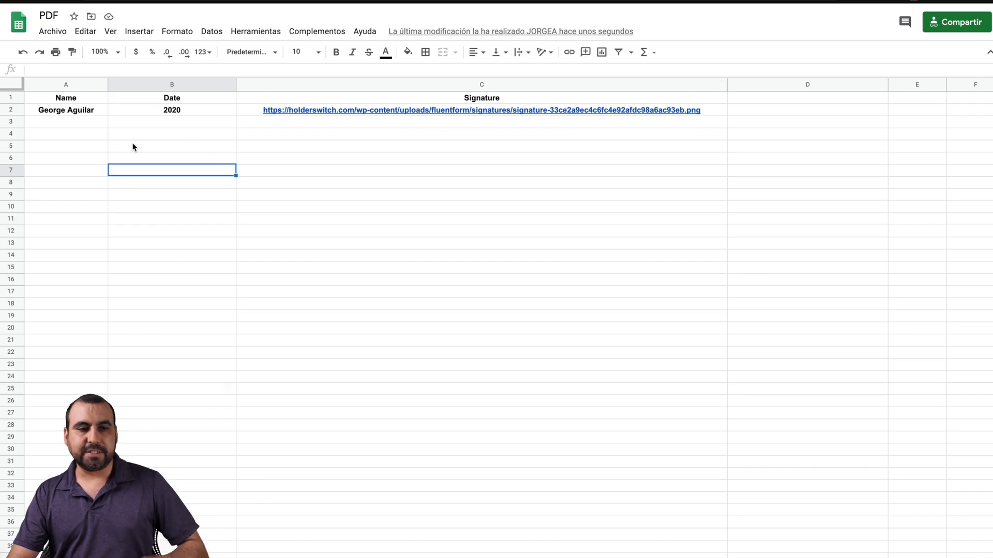
# Step: Paste the copied content into the PDF sheet, with the Pabbly Connect dashboard then showing
pyautogui.click(392, 138)
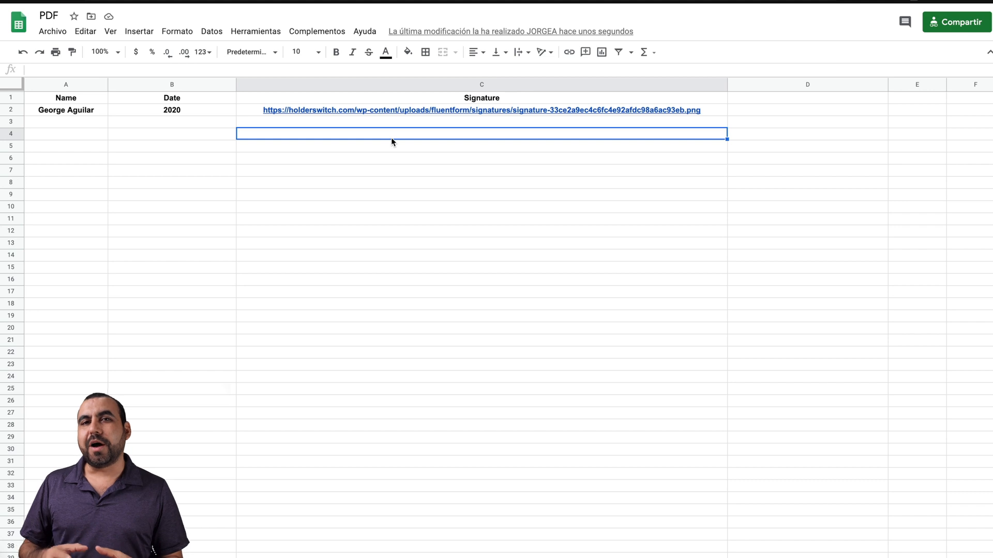
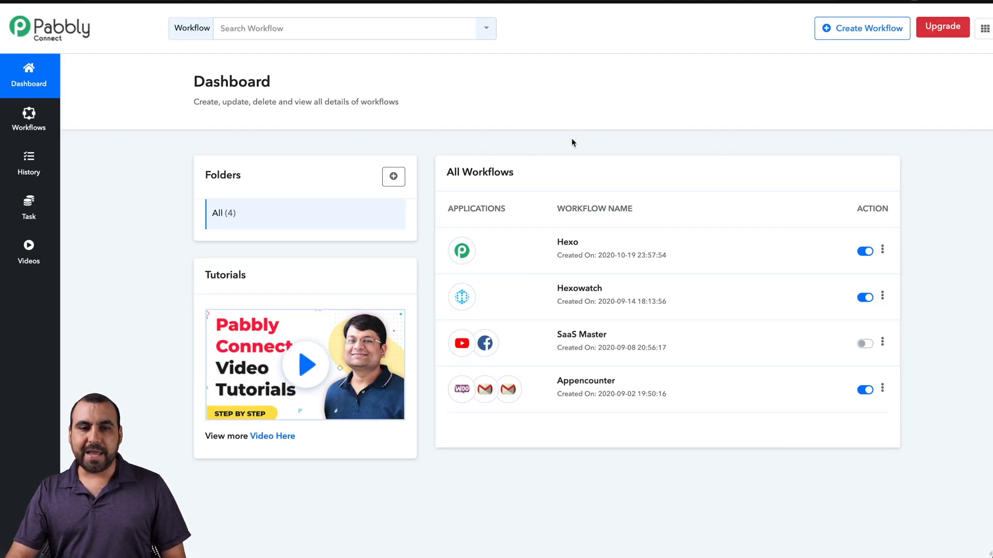
# Step: Create a workflow named PDF with Google Sheets as its trigger app
pyautogui.click(859, 33)
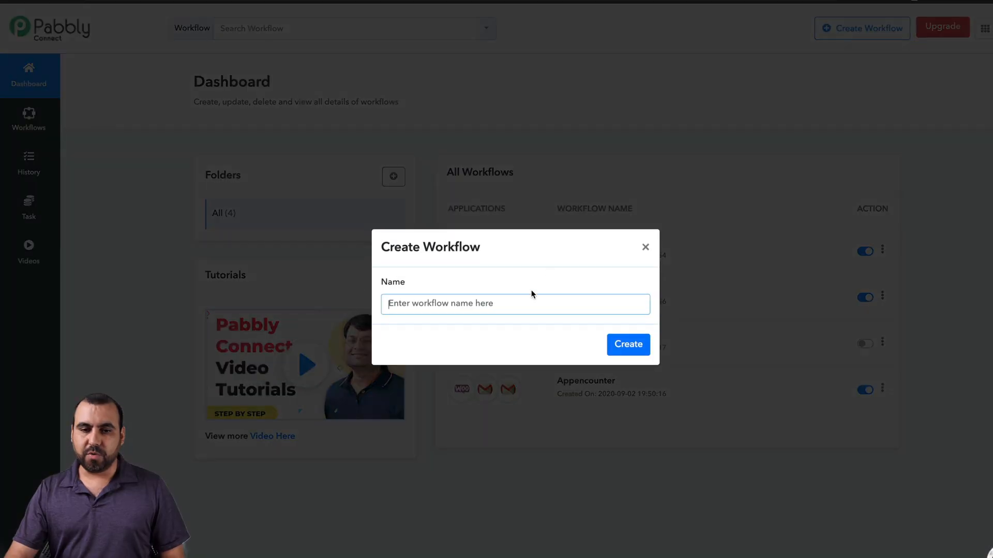
pyautogui.write('PDF')
pyautogui.click(628, 351)
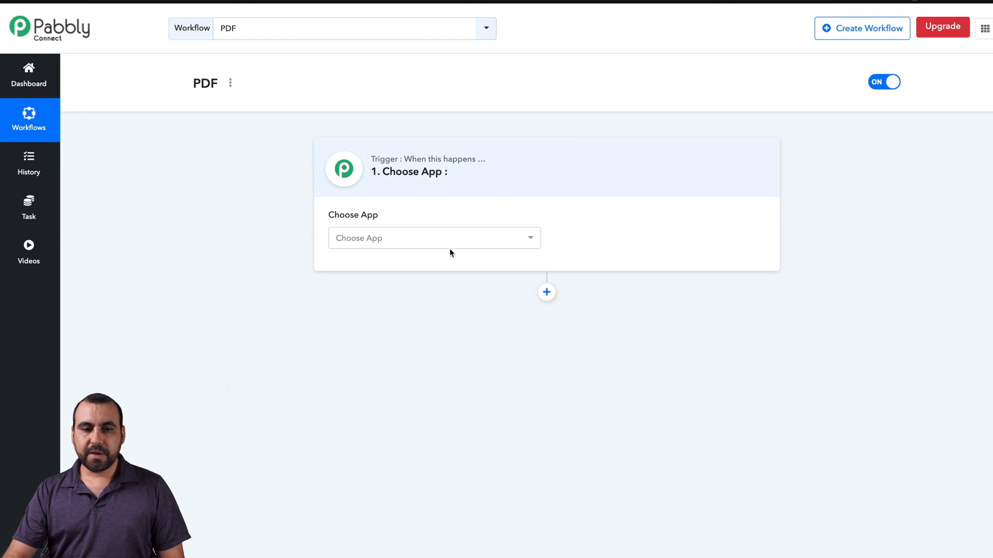
pyautogui.click(458, 243)
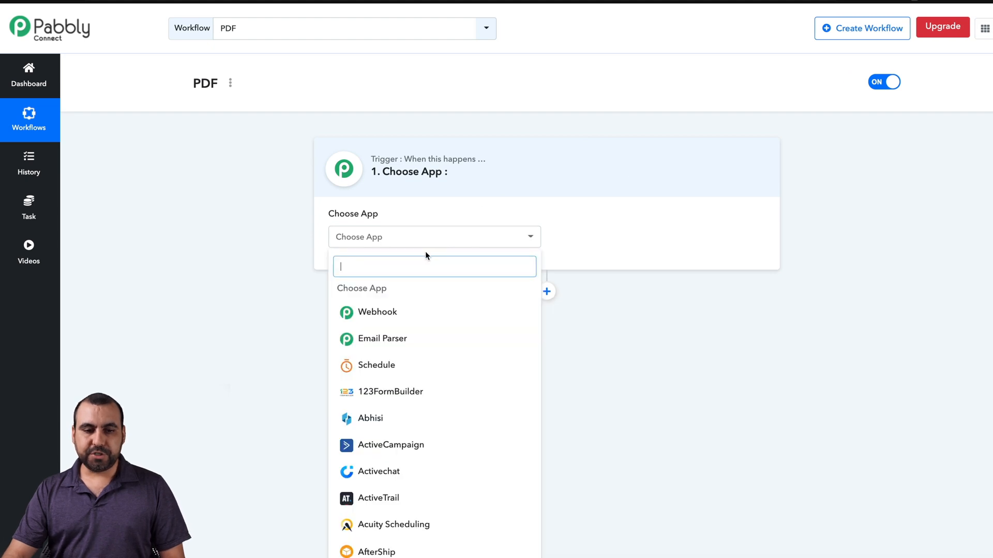
pyautogui.write('goo')
pyautogui.click(422, 371)
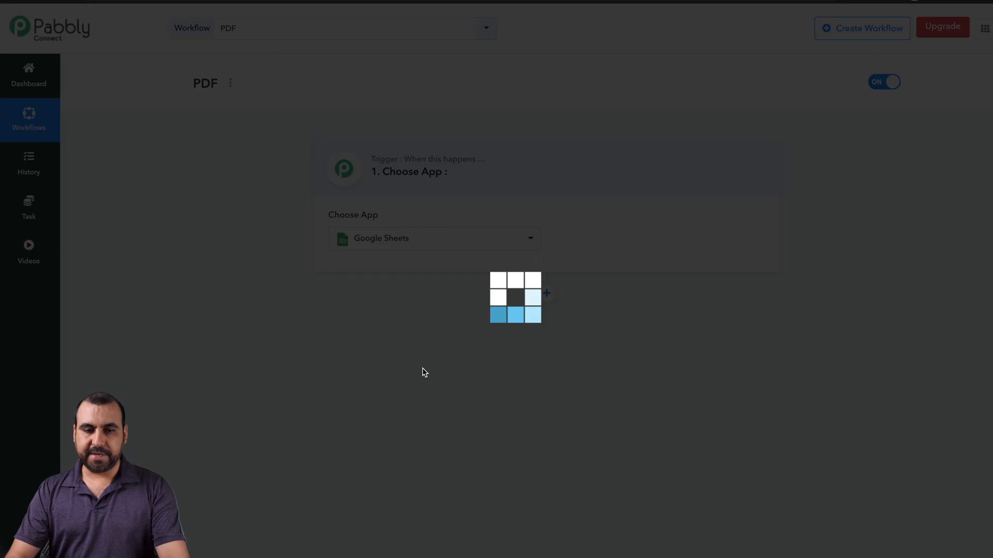
# Step: Choose the New Spreadsheet Row event, copy its webhook URL and start waiting for a response
pyautogui.click(641, 248)
pyautogui.click(624, 310)
pyautogui.scroll(-1, 626, 411)
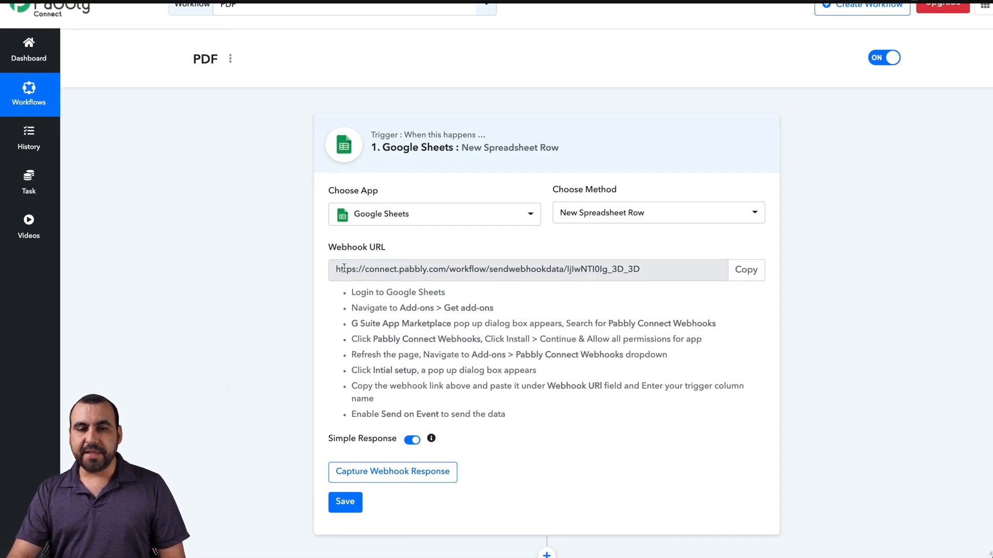
pyautogui.click(753, 269)
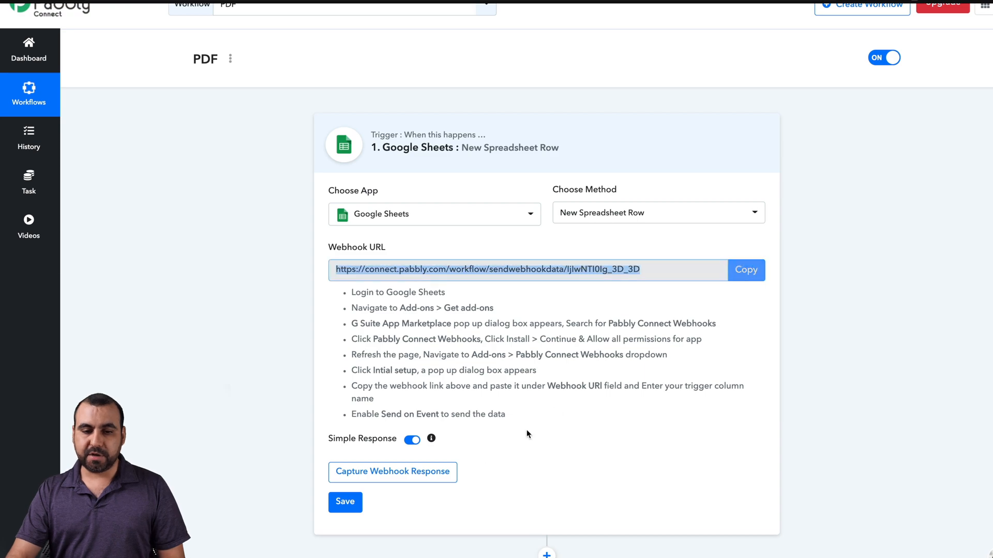
pyautogui.click(439, 473)
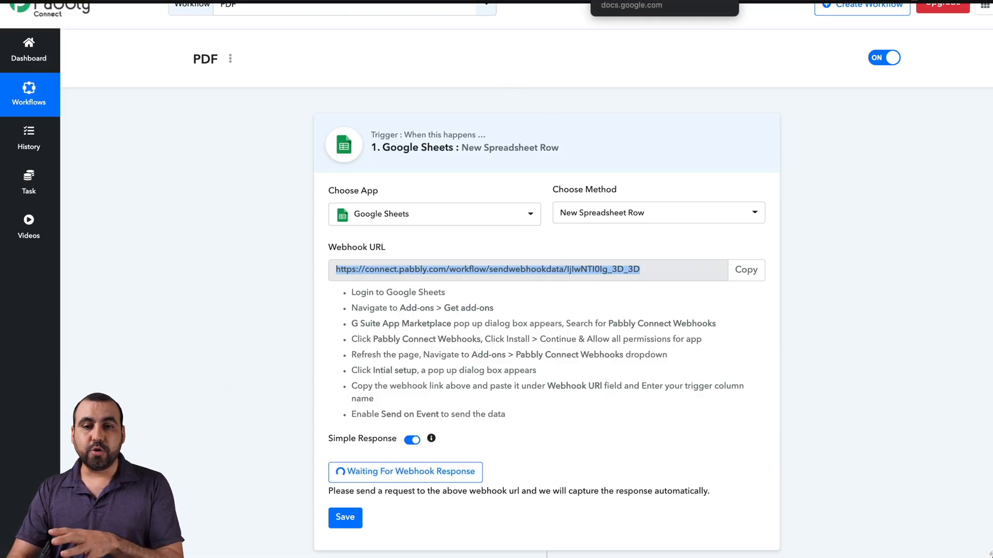
pyautogui.click(610, 1)
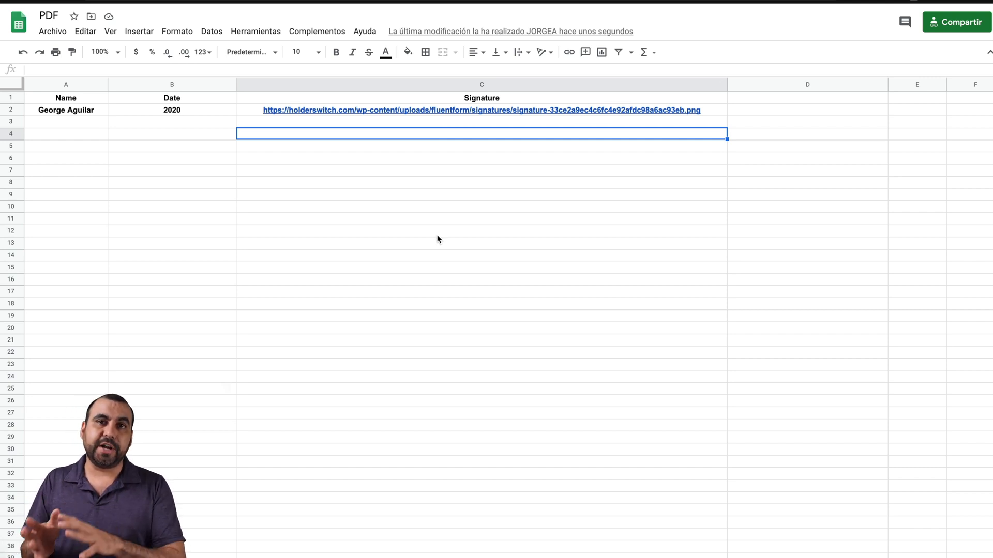
# Step: In the Pabbly Connect Webhooks add-on setup, paste the webhook URL, set trigger column C, and send a test
pyautogui.click(317, 31)
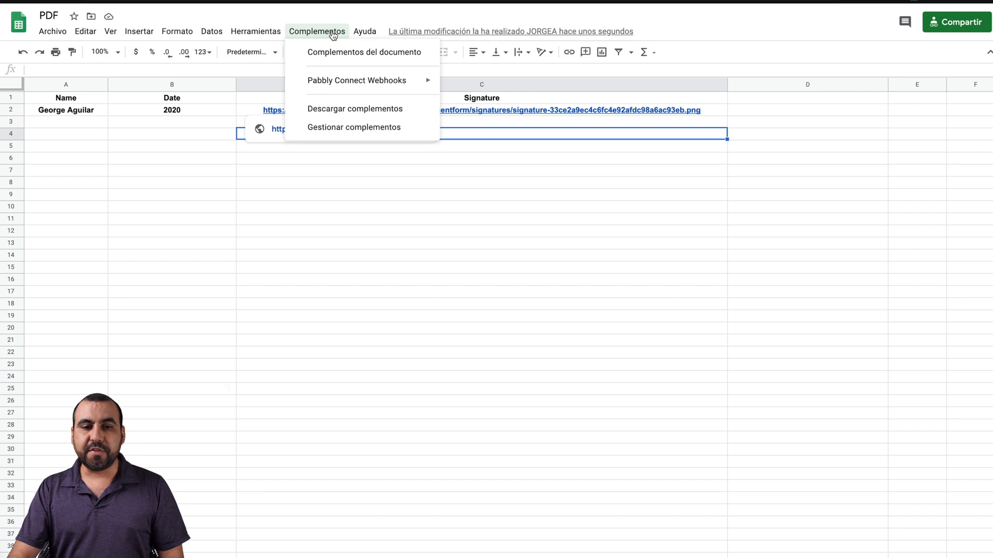
pyautogui.moveTo(319, 83)
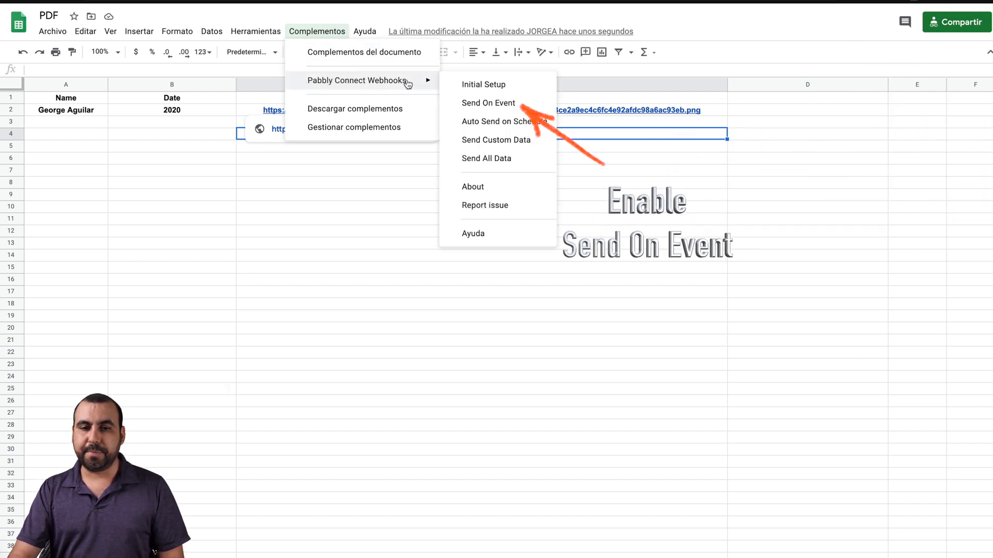
pyautogui.click(472, 85)
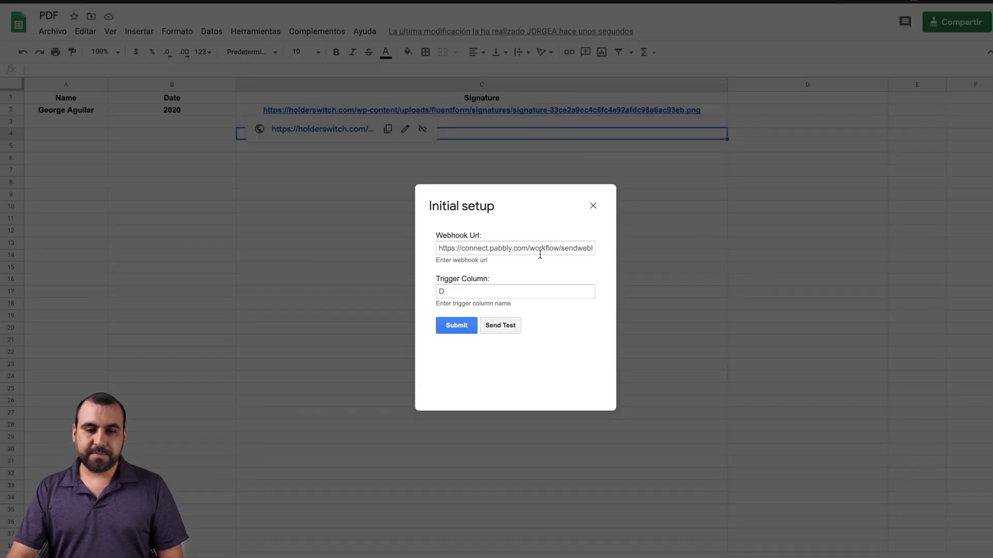
pyautogui.press('super+v')
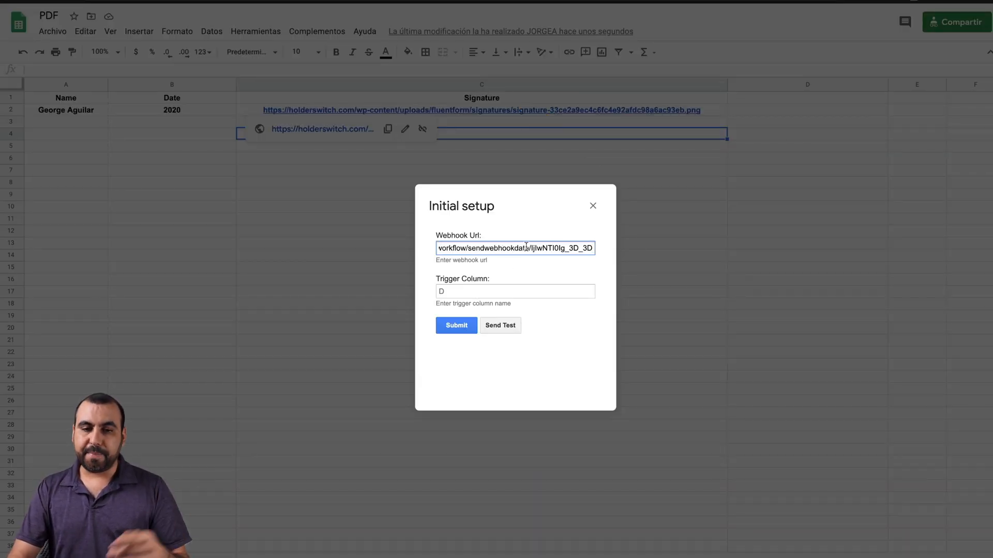
pyautogui.click(463, 291)
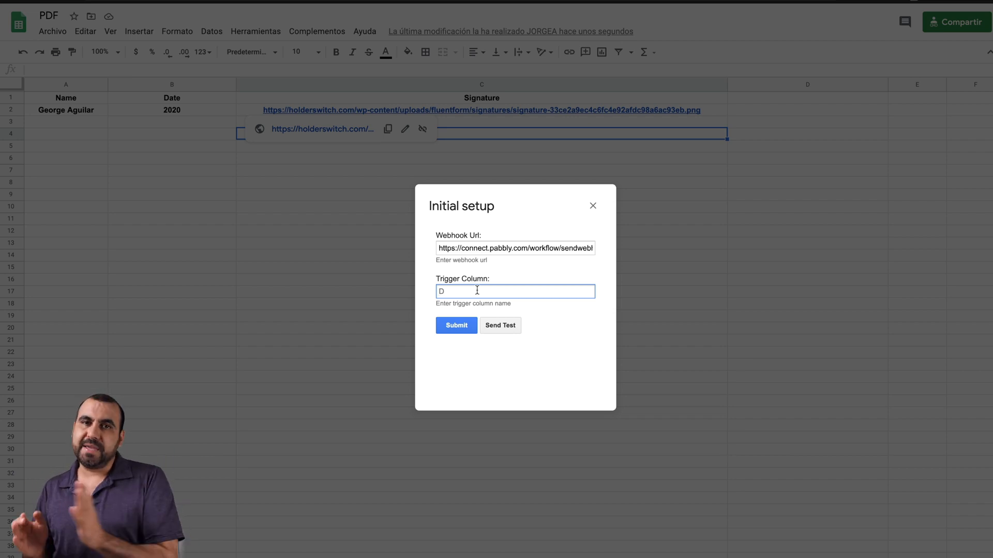
pyautogui.write('C')
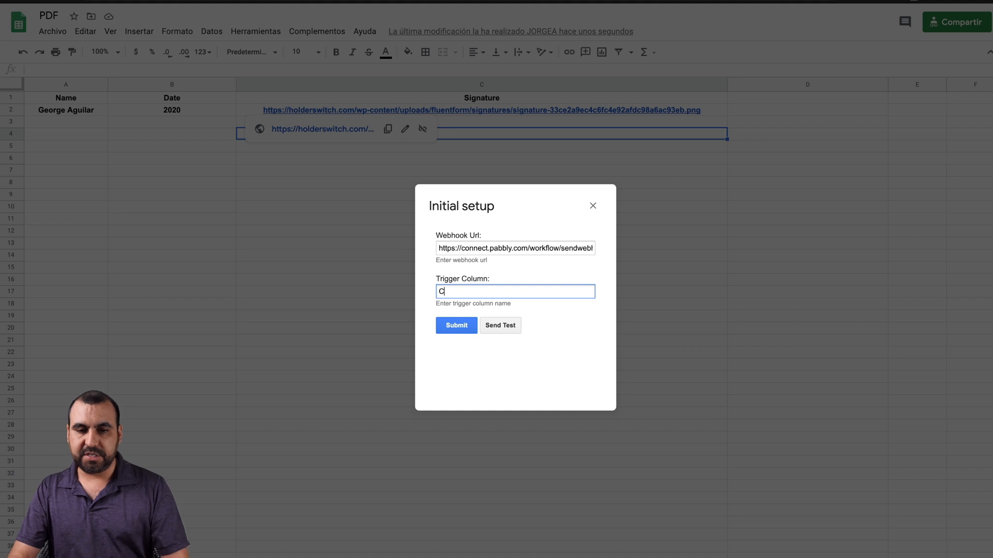
pyautogui.click(509, 330)
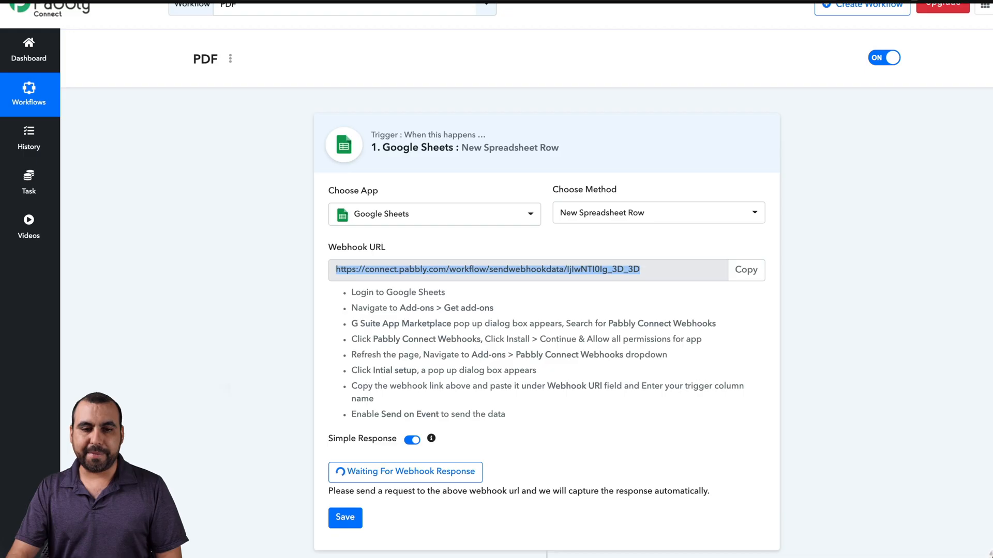
# Step: Save the captured Name, Date 2020 and Signature response and confirm the success message
pyautogui.scroll(-1, 519, 202)
pyautogui.scroll(-2, 519, 202)
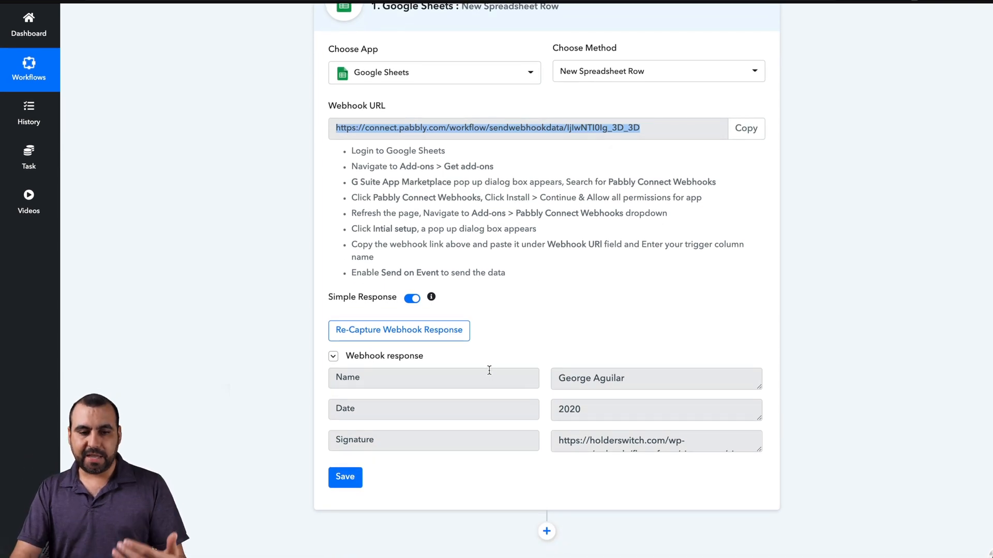
pyautogui.click(345, 477)
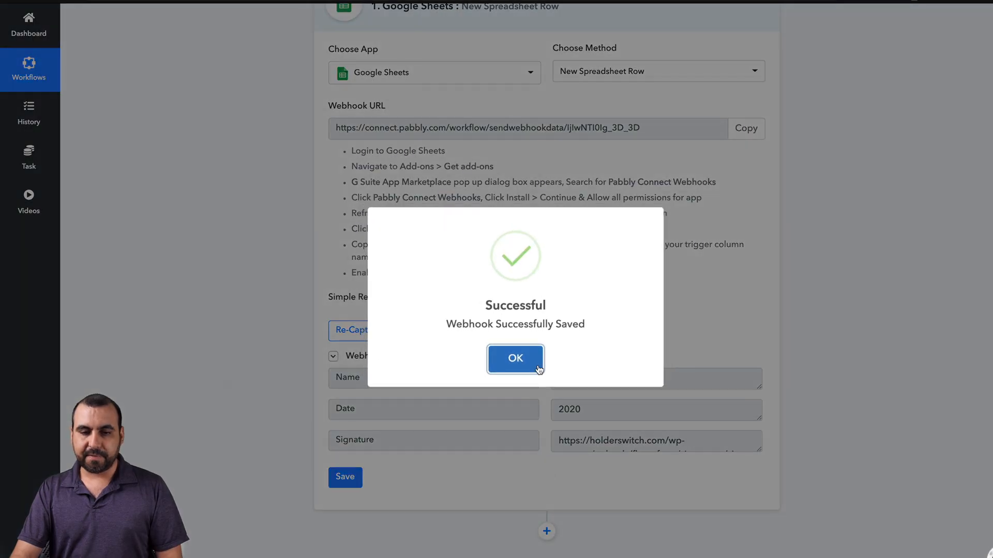
pyautogui.click(536, 364)
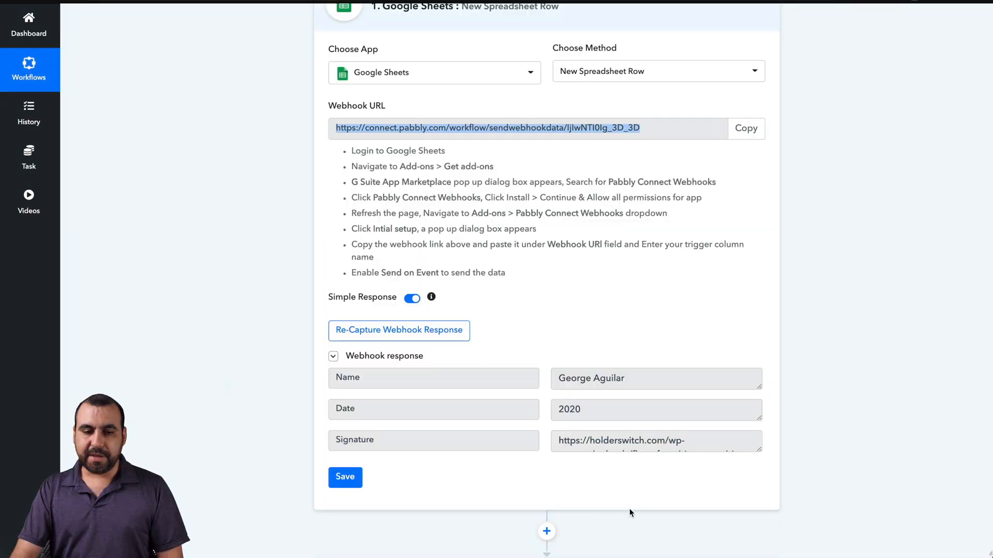
pyautogui.scroll(-3, 630, 513)
# Step: Set the action step to CloudFill's Generate PDF method and start connecting the CloudFill account
pyautogui.click(439, 480)
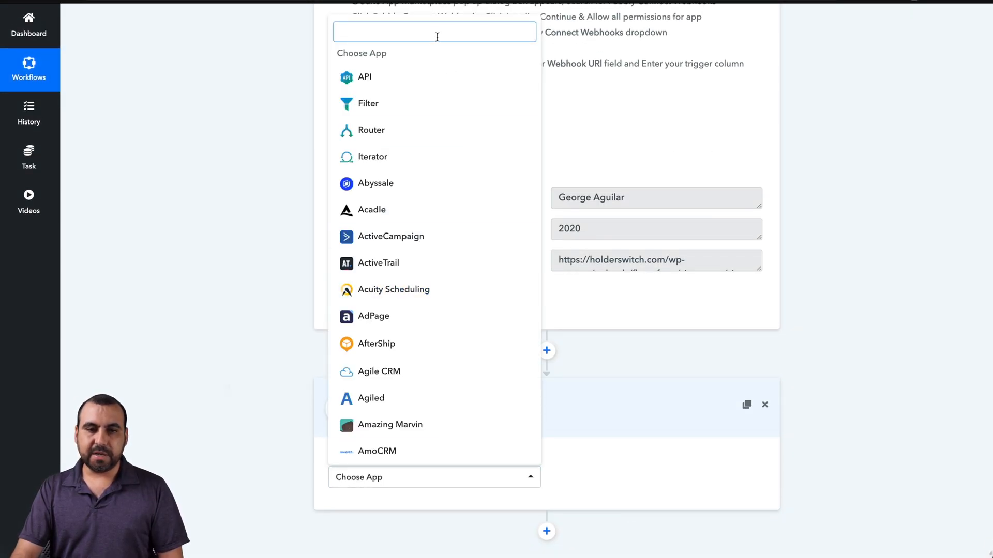
pyautogui.write('cloud')
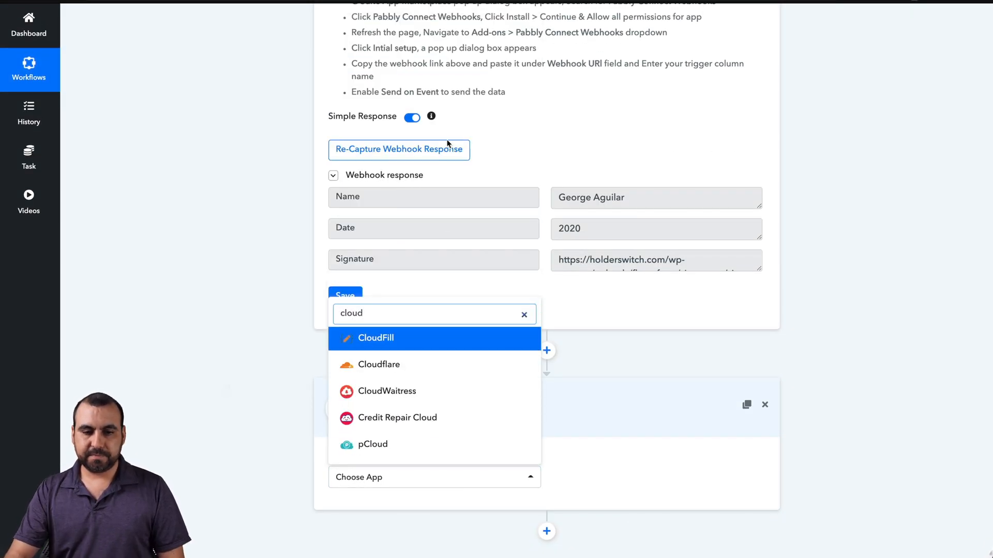
pyautogui.click(447, 343)
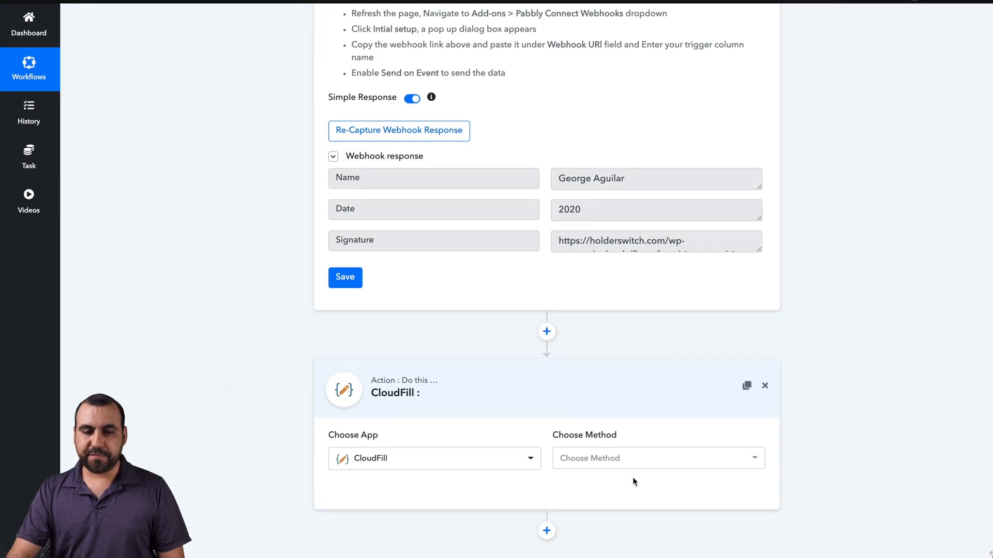
pyautogui.click(613, 458)
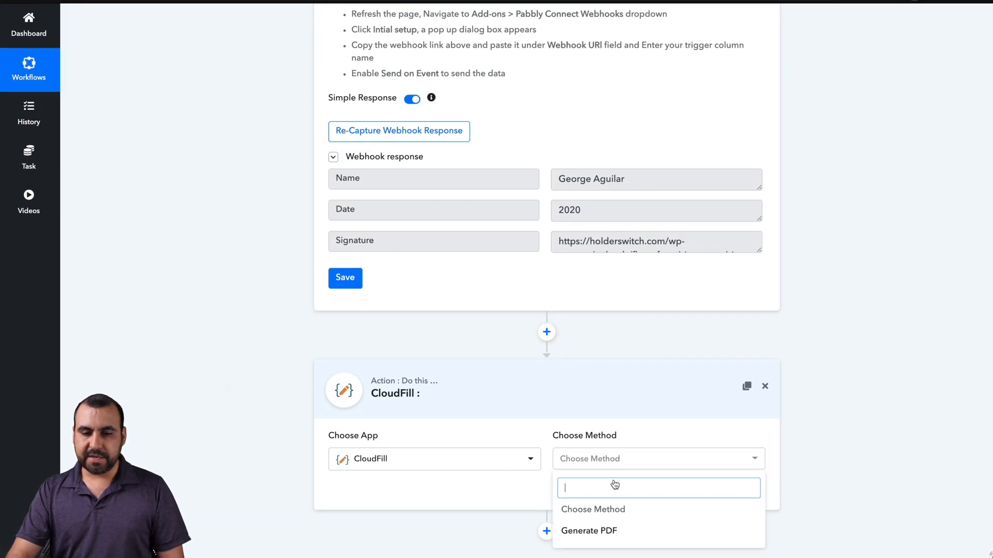
pyautogui.click(612, 531)
pyautogui.click(380, 492)
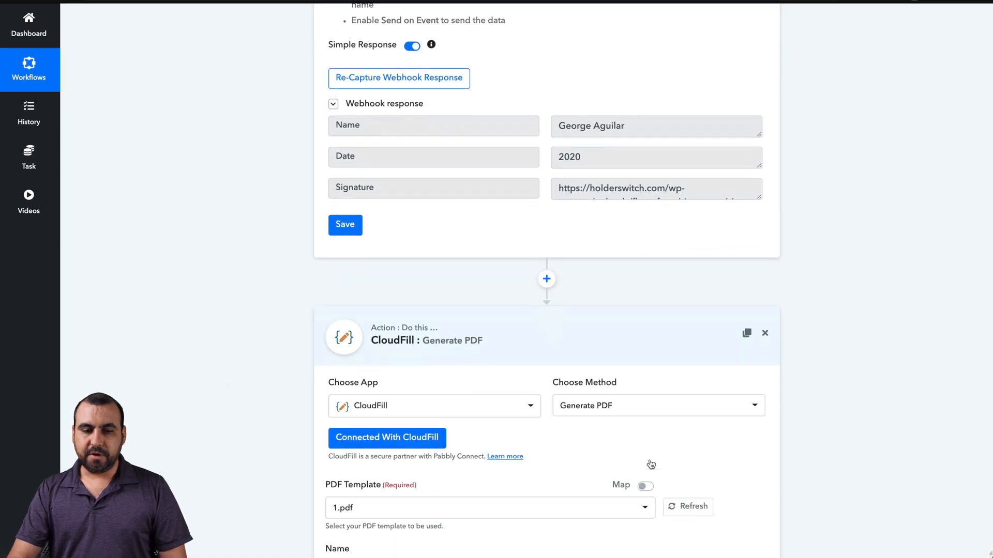
# Step: Keep 1.pdf as the CloudFill PDF template
pyautogui.scroll(-3, 651, 463)
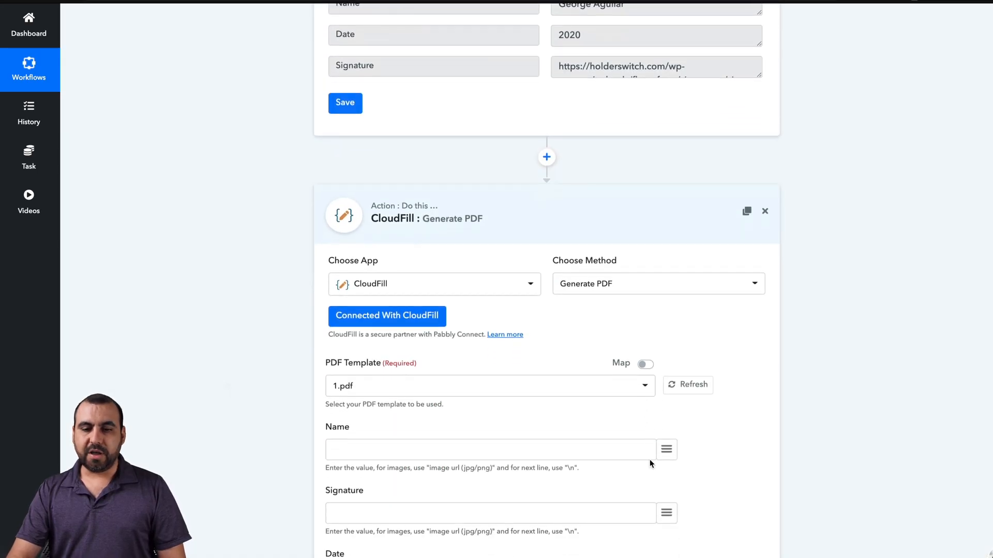
pyautogui.scroll(-3, 533, 391)
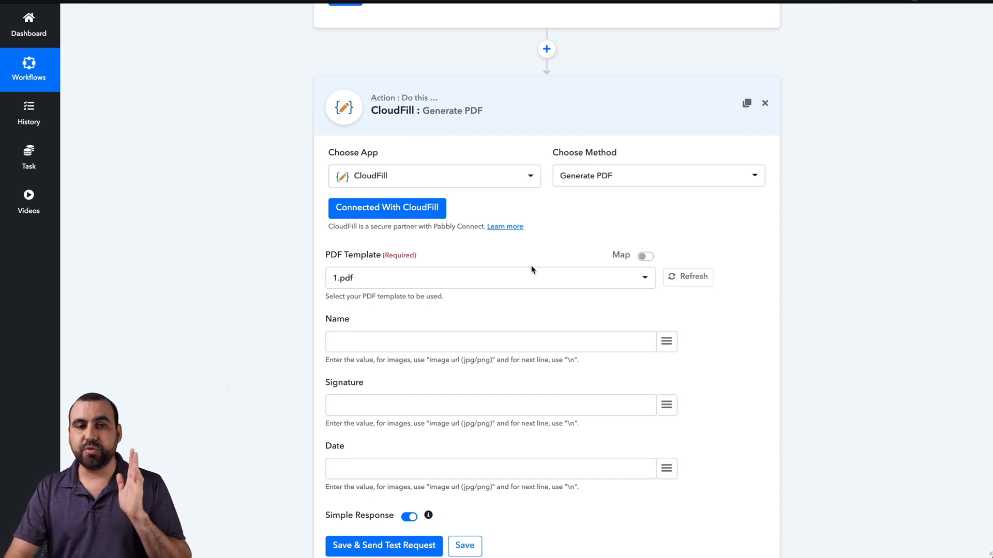
pyautogui.click(644, 284)
pyautogui.click(700, 318)
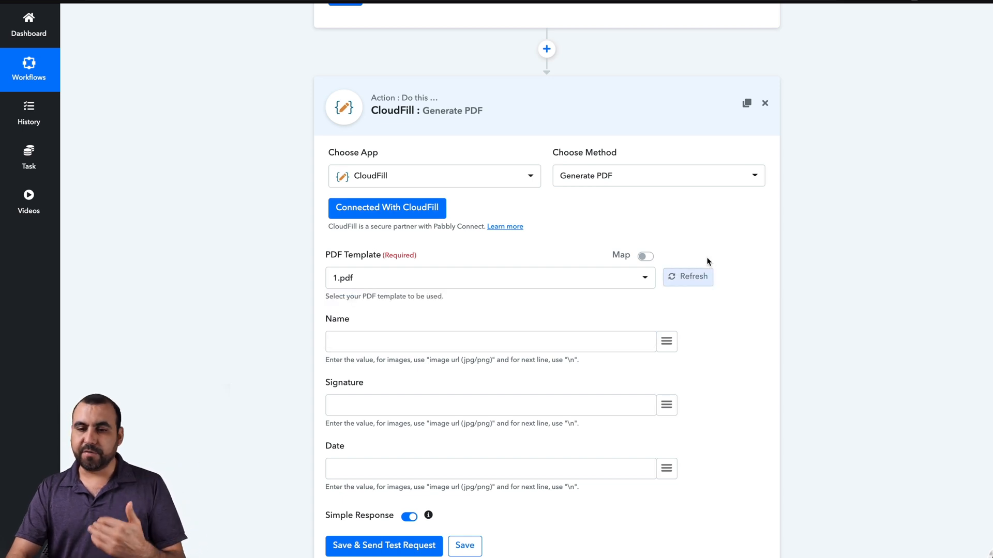
# Step: Map the trigger's Name, signature url and Date into the Name, Signature and Date fields
pyautogui.scroll(-1, 715, 315)
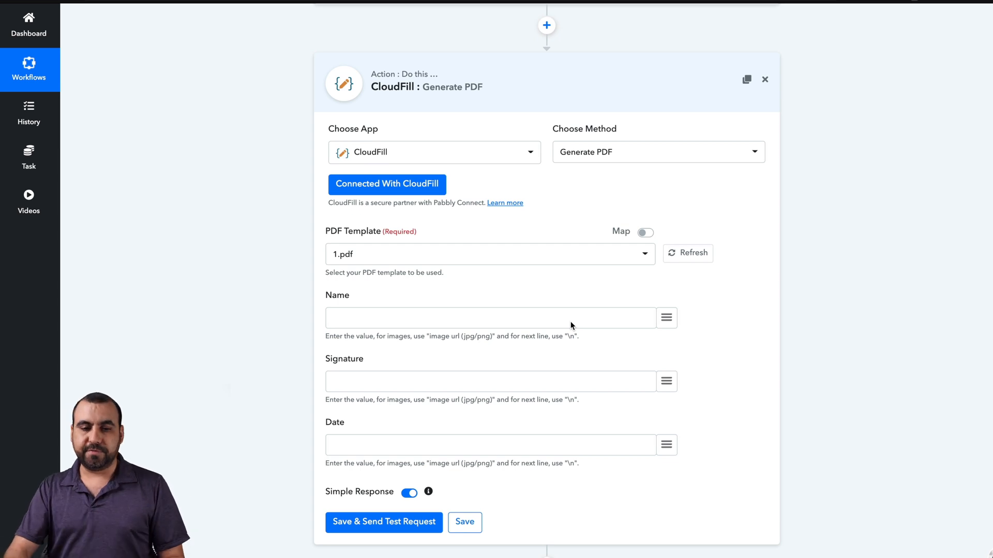
pyautogui.click(667, 322)
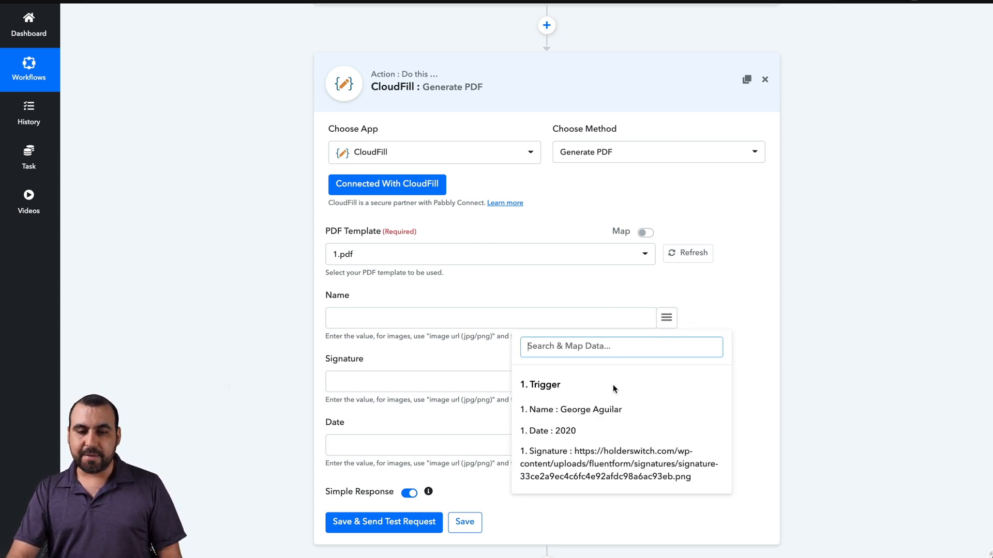
pyautogui.click(606, 409)
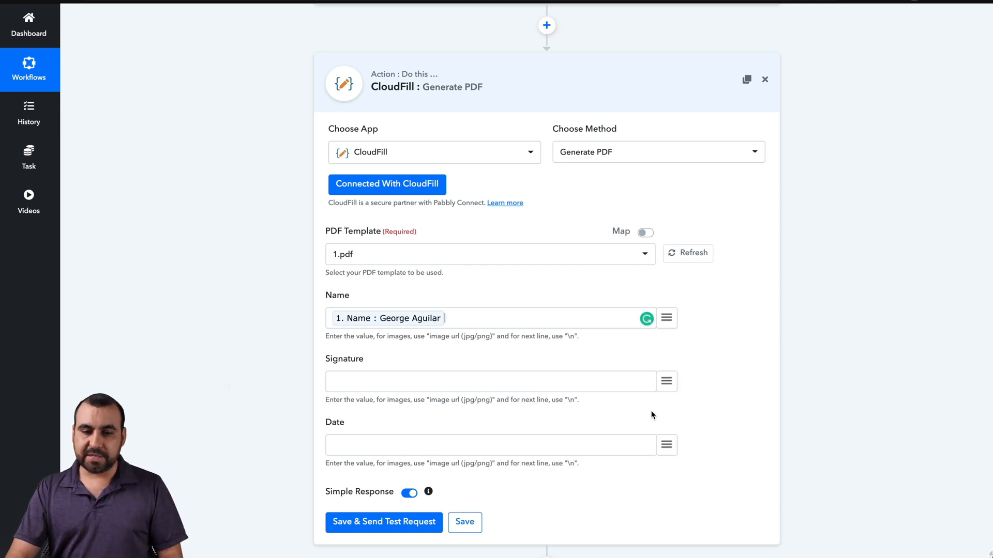
pyautogui.click(666, 381)
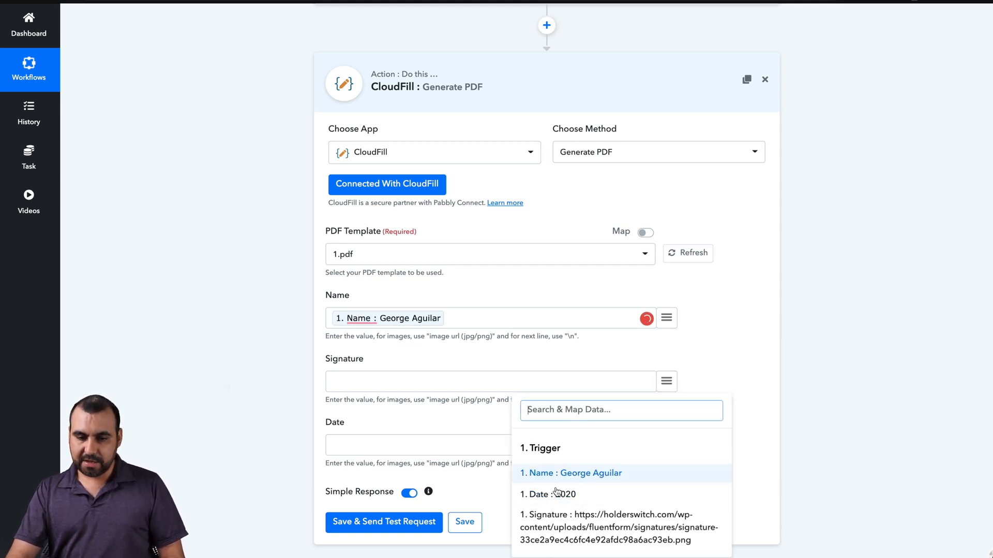
pyautogui.click(569, 525)
pyautogui.scroll(-1, 655, 440)
pyautogui.scroll(1, 655, 439)
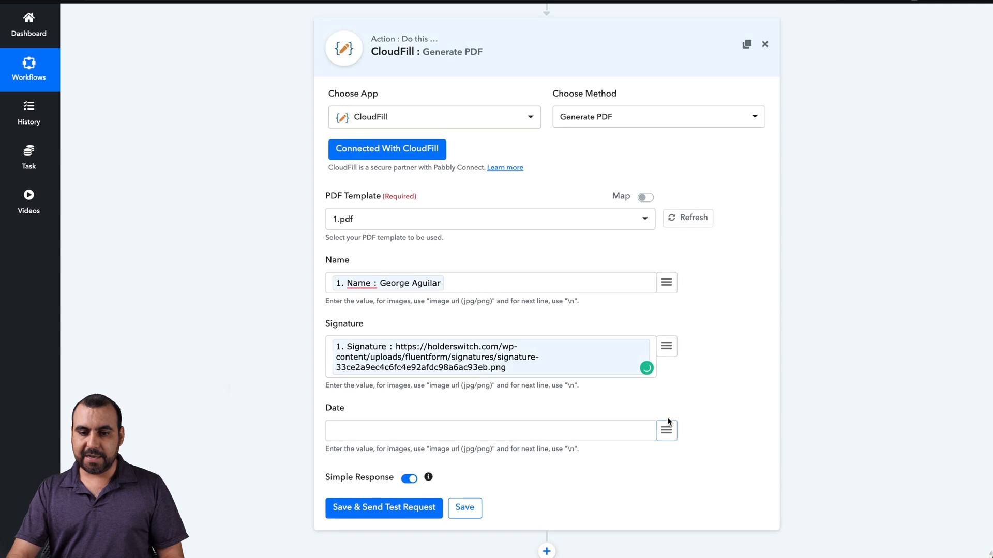
pyautogui.click(667, 431)
pyautogui.click(571, 364)
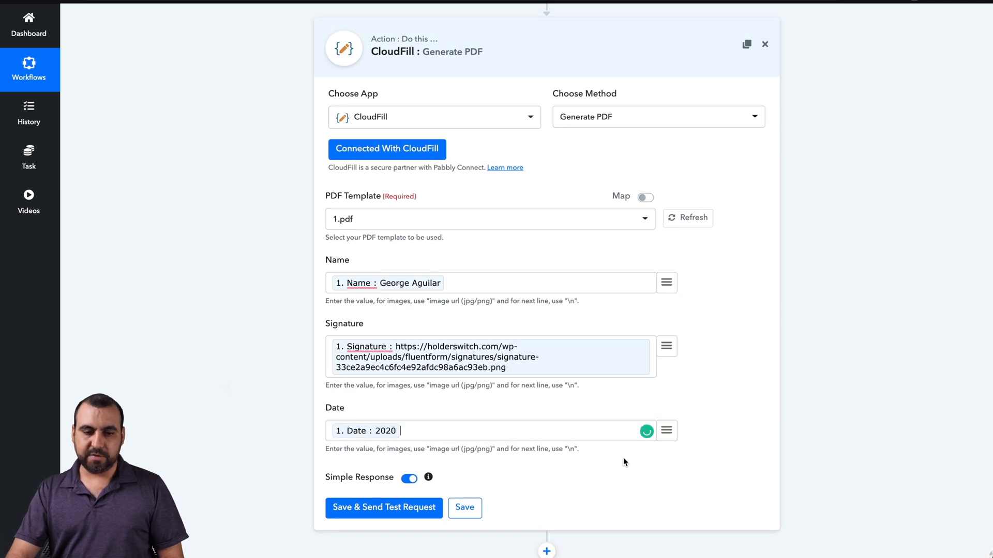
# Step: Save and test the Generate PDF step, checking the returned PDF download url
pyautogui.click(468, 510)
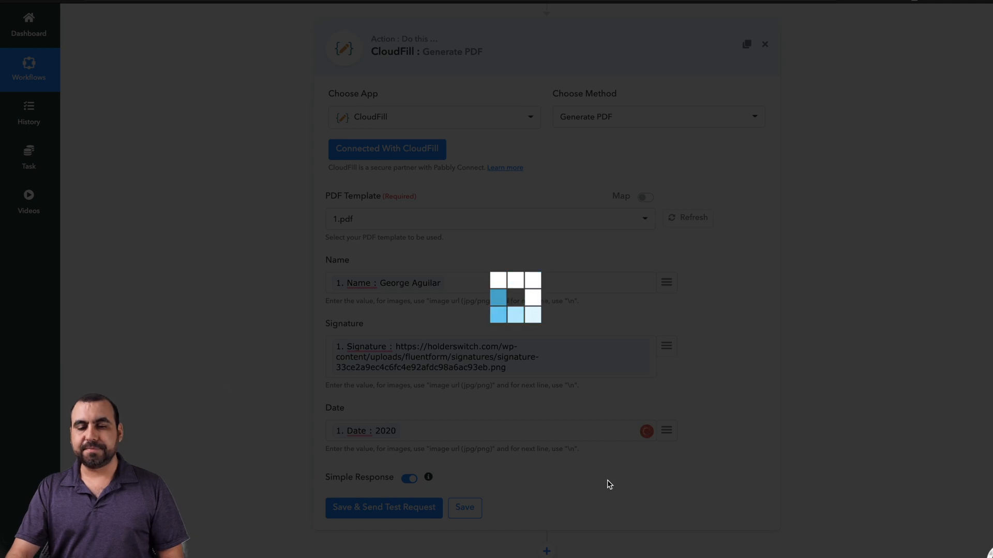
pyautogui.scroll(-1, 609, 484)
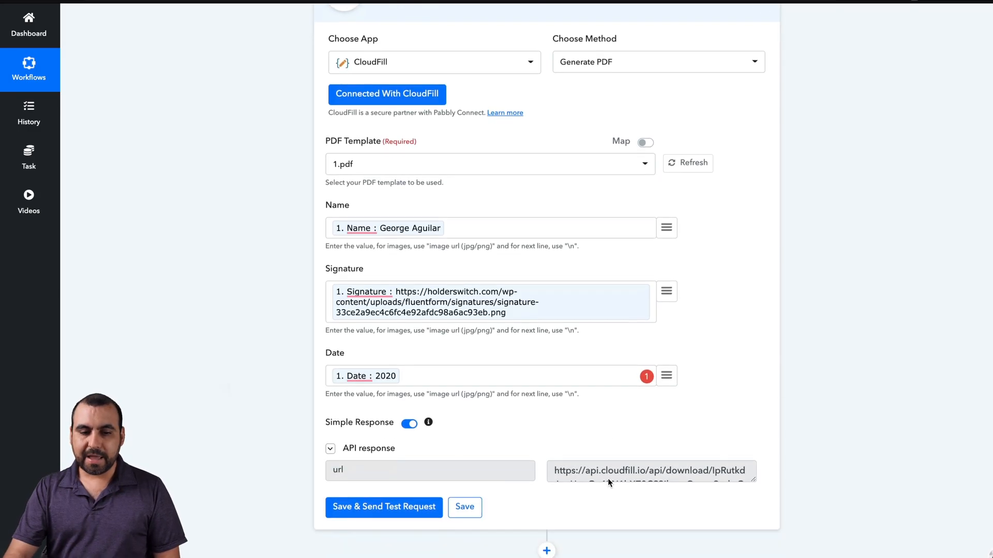
pyautogui.scroll(-3, 619, 468)
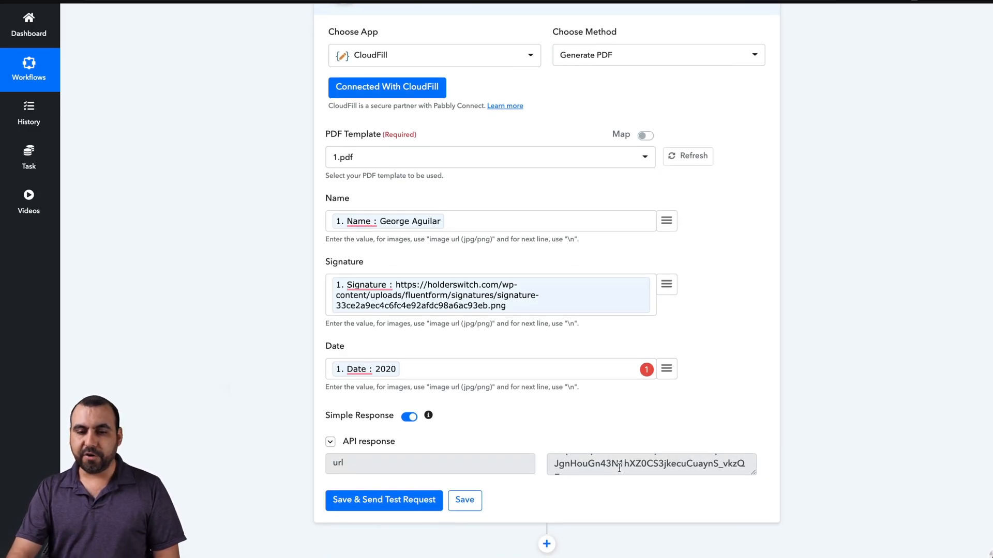
pyautogui.scroll(1, 619, 468)
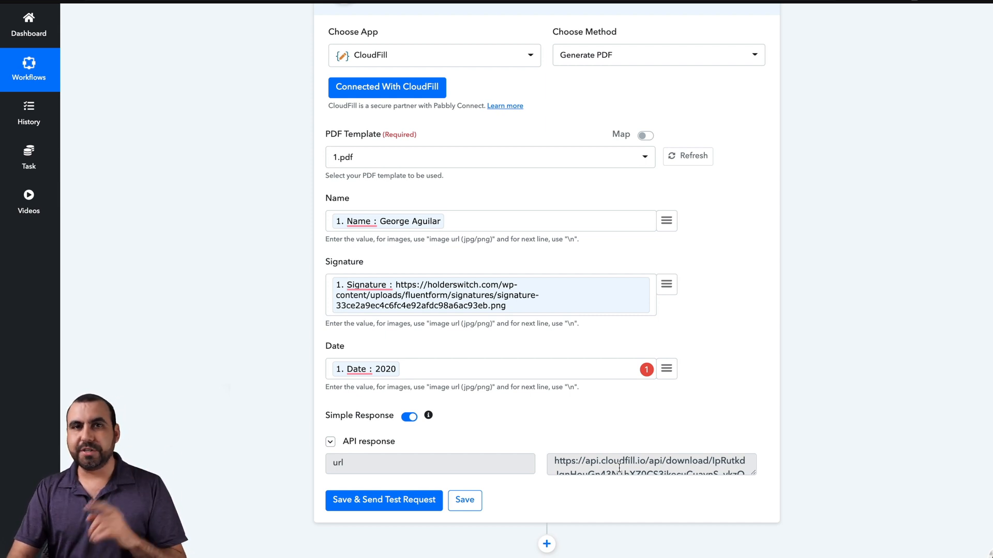
pyautogui.scroll(-1, 585, 523)
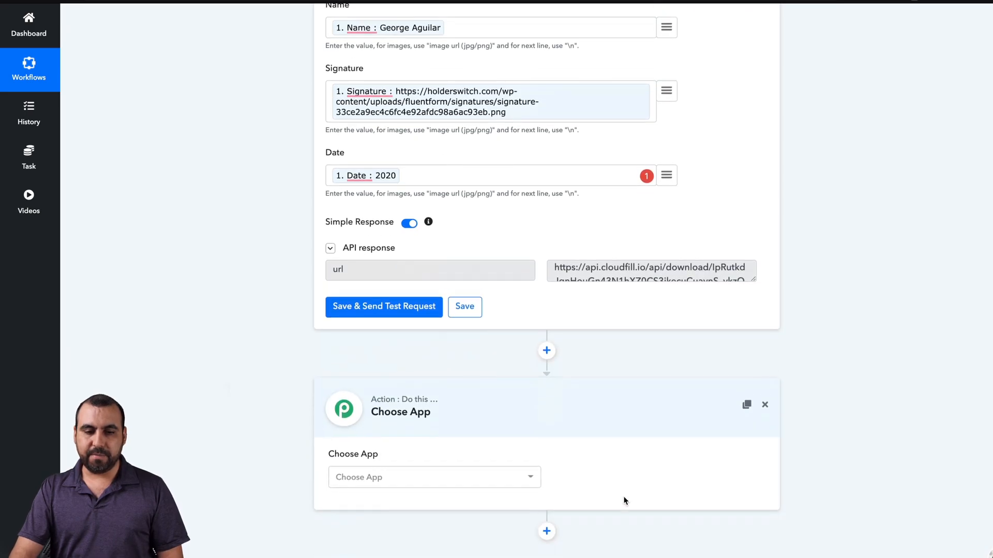
# Step: Add a new action step using Gmail's Send an Email method
pyautogui.click(472, 479)
pyautogui.write('gma')
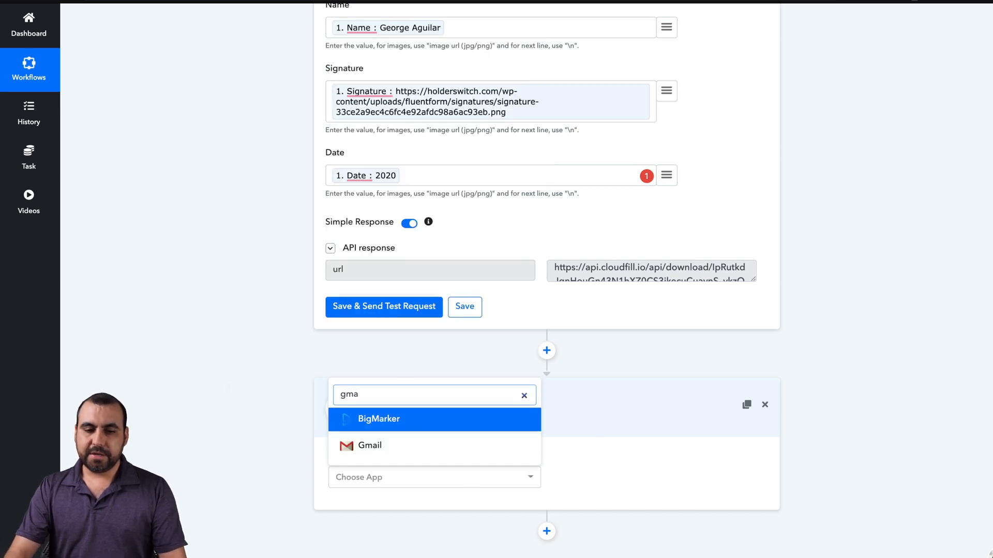
pyautogui.click(411, 446)
pyautogui.click(602, 468)
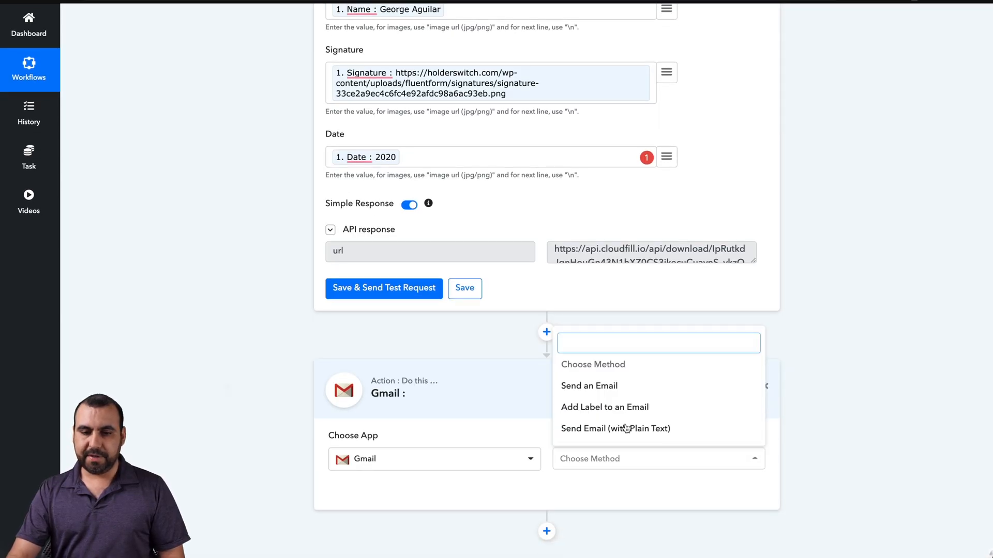
pyautogui.click(634, 386)
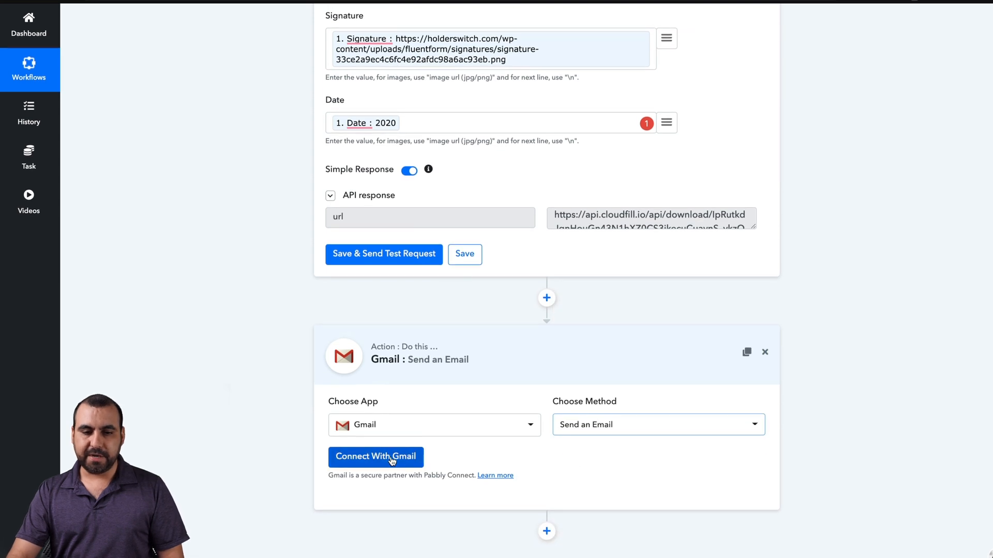
# Step: Connect and authorize a Gmail account for the Send an Email step
pyautogui.click(376, 456)
pyautogui.click(468, 190)
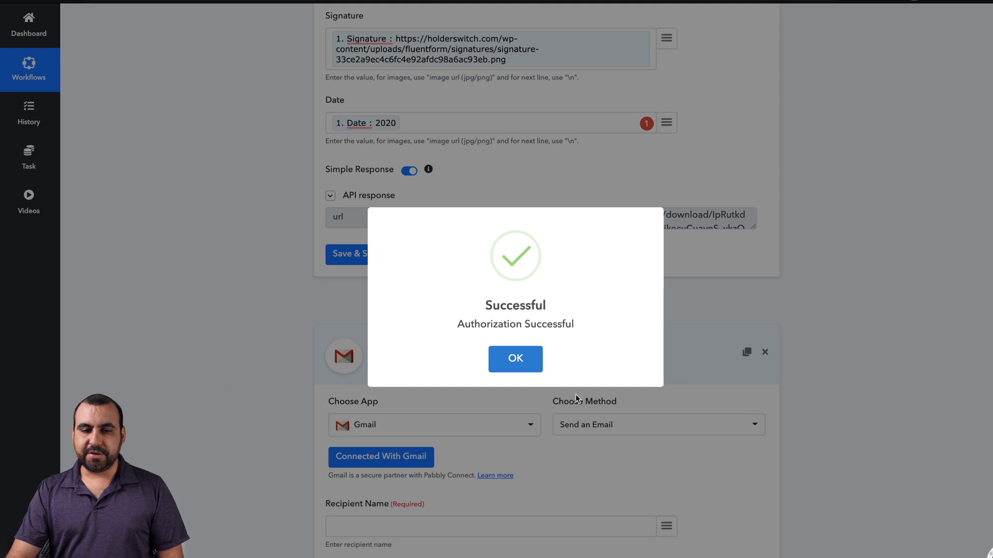
pyautogui.click(508, 357)
pyautogui.scroll(-5, 681, 389)
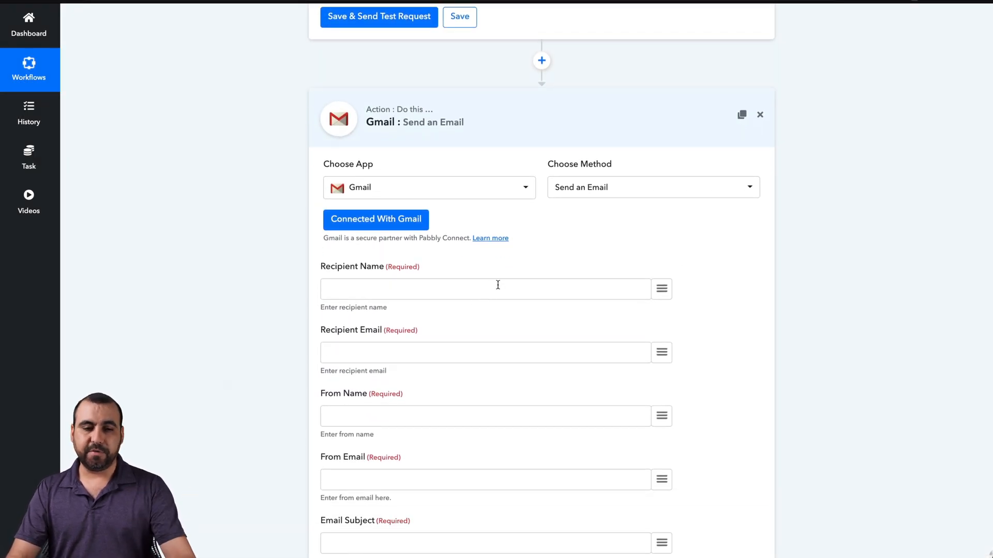
# Step: Fill Recipient Name with the trigger's Name value
pyautogui.scroll(-1, 498, 285)
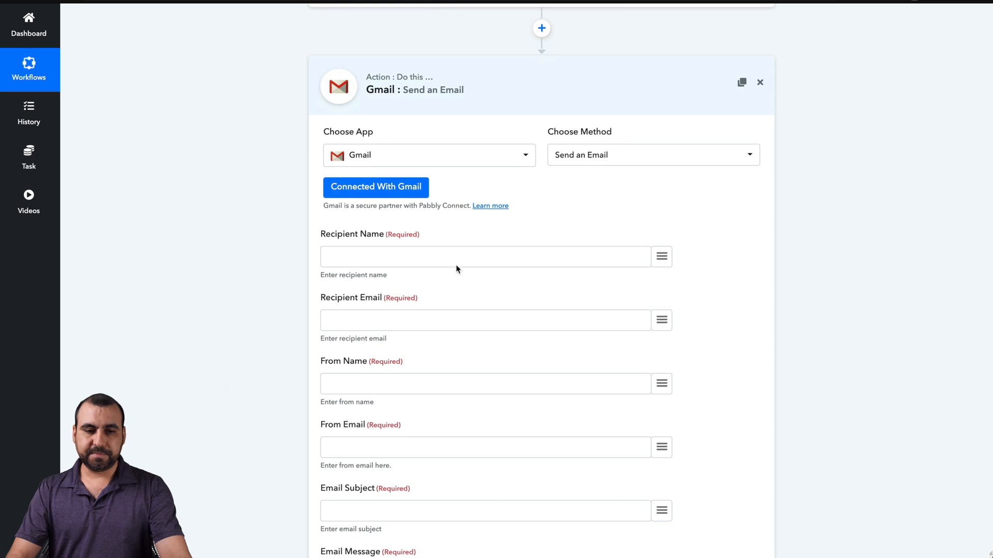
pyautogui.click(665, 259)
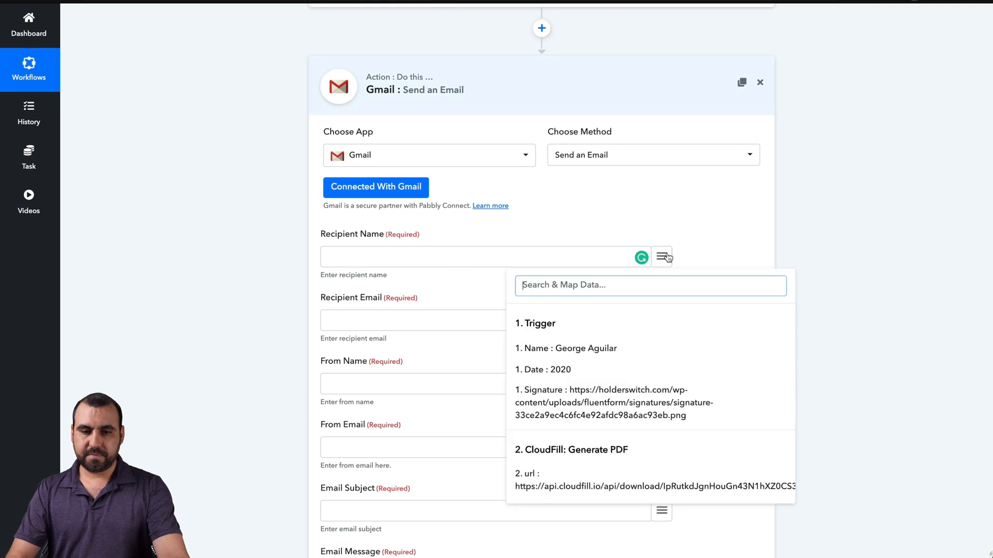
pyautogui.scroll(-1, 548, 298)
pyautogui.click(549, 299)
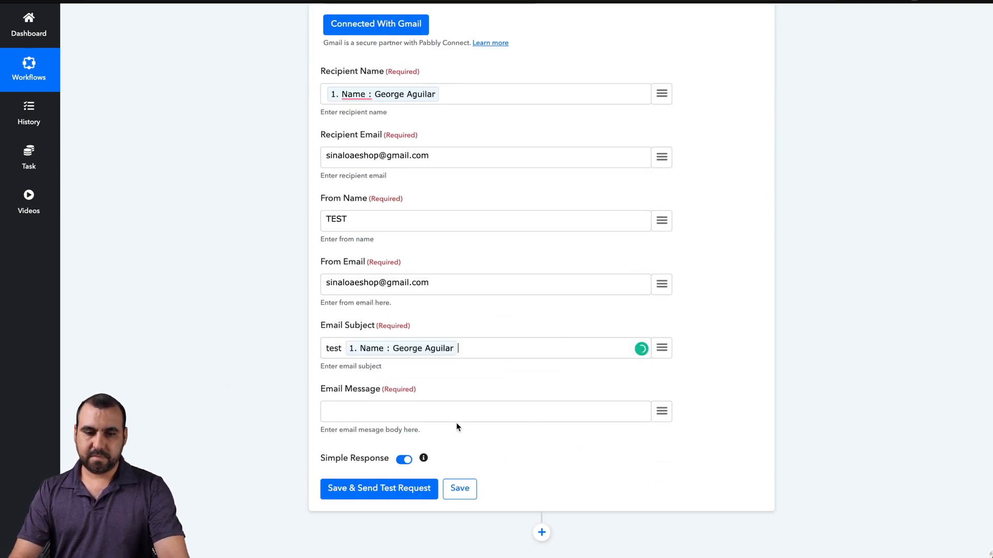
# Step: Write the email message as 'Download here:' plus the CloudFill url, then save and send a test
pyautogui.click(551, 414)
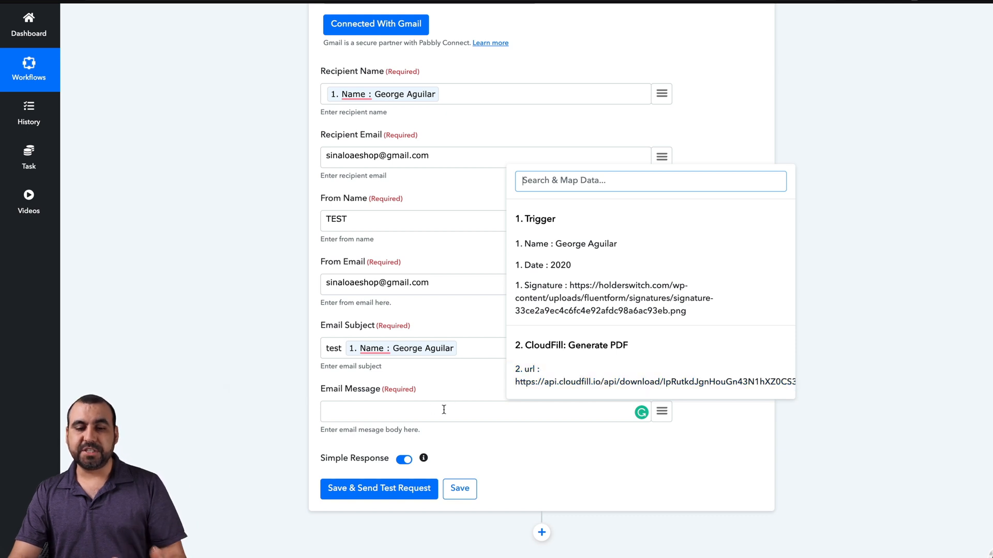
pyautogui.click(593, 383)
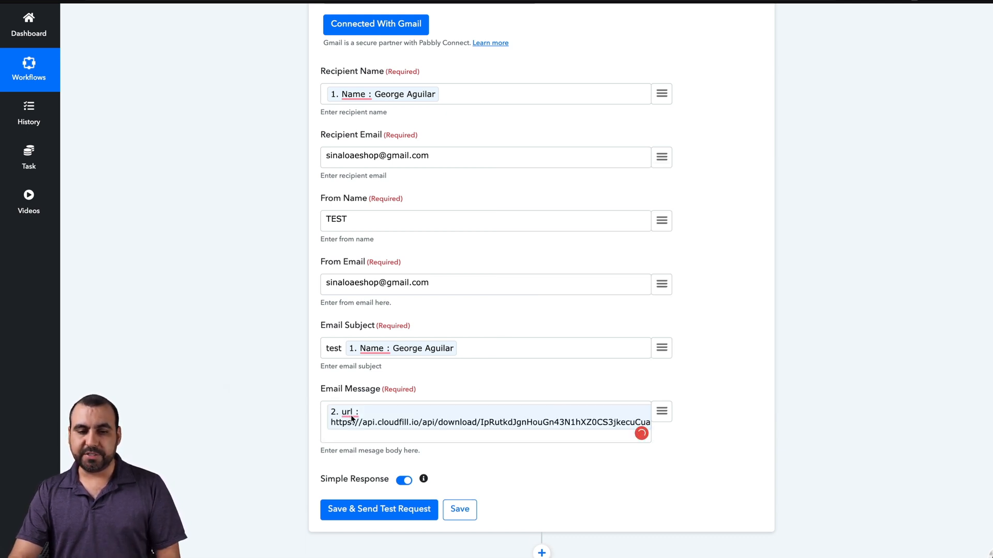
pyautogui.click(324, 408)
pyautogui.write('Down load')
pyautogui.press('BackSpace')
pyautogui.press('BackSpace')
pyautogui.press('BackSpace')
pyautogui.press('BackSpace')
pyautogui.press('BackSpace')
pyautogui.write('load here:')
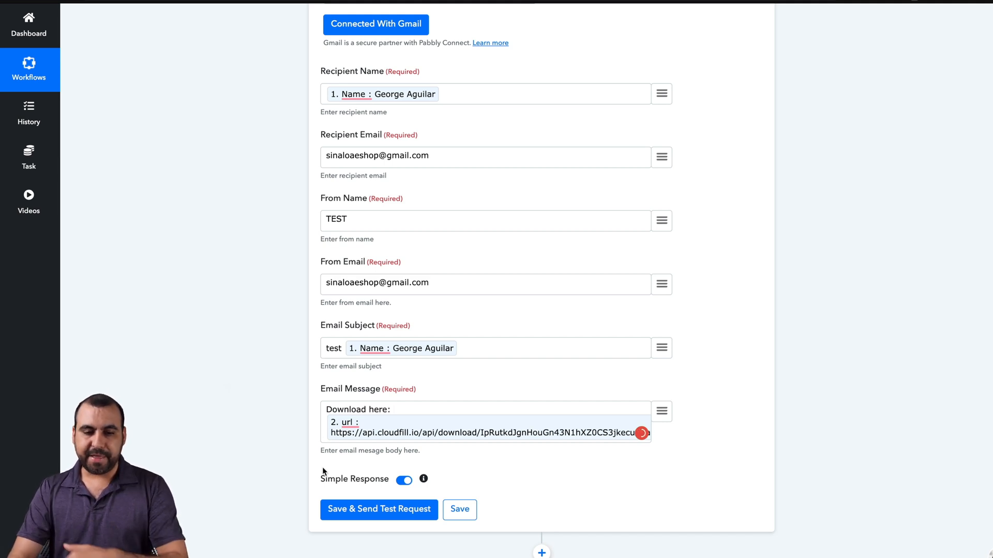
pyautogui.click(418, 512)
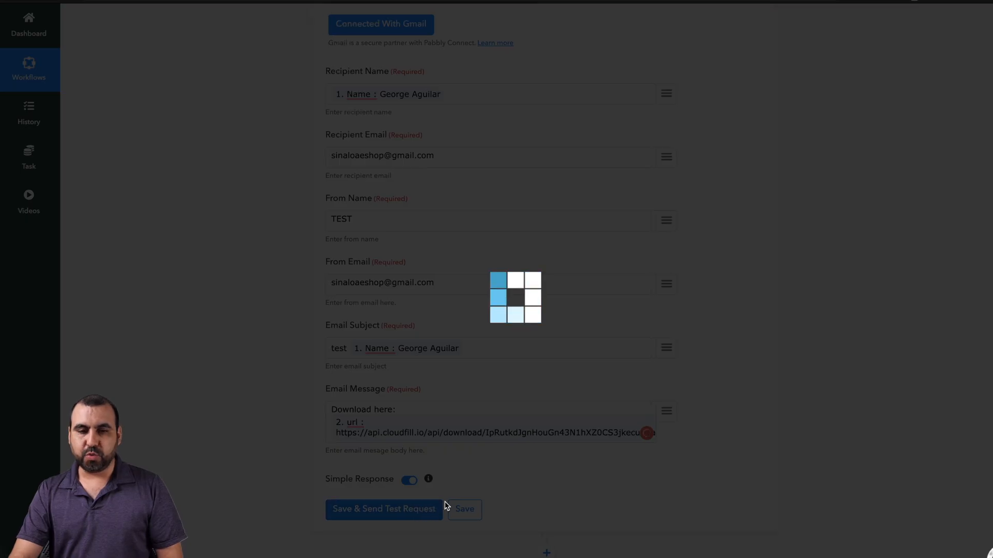
pyautogui.scroll(-4, 557, 481)
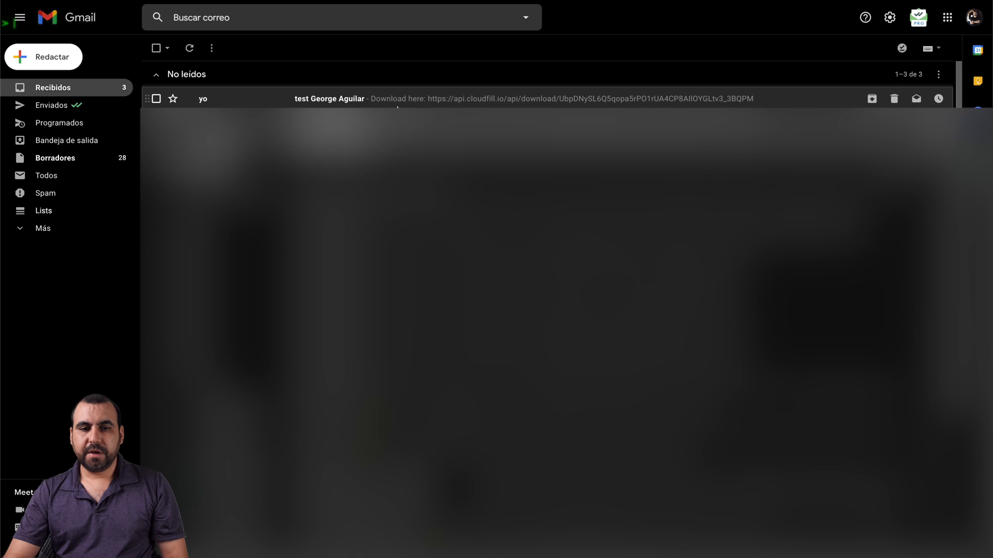
# Step: Open the received test email in Gmail and select its 'Download here:' line
pyautogui.click(407, 101)
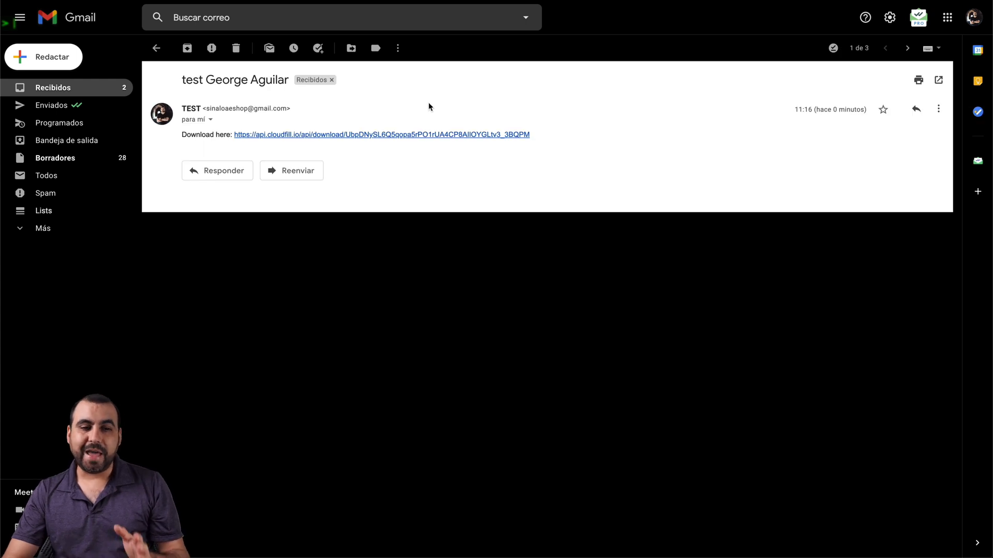
pyautogui.moveTo(182, 135); pyautogui.dragTo(224, 139)
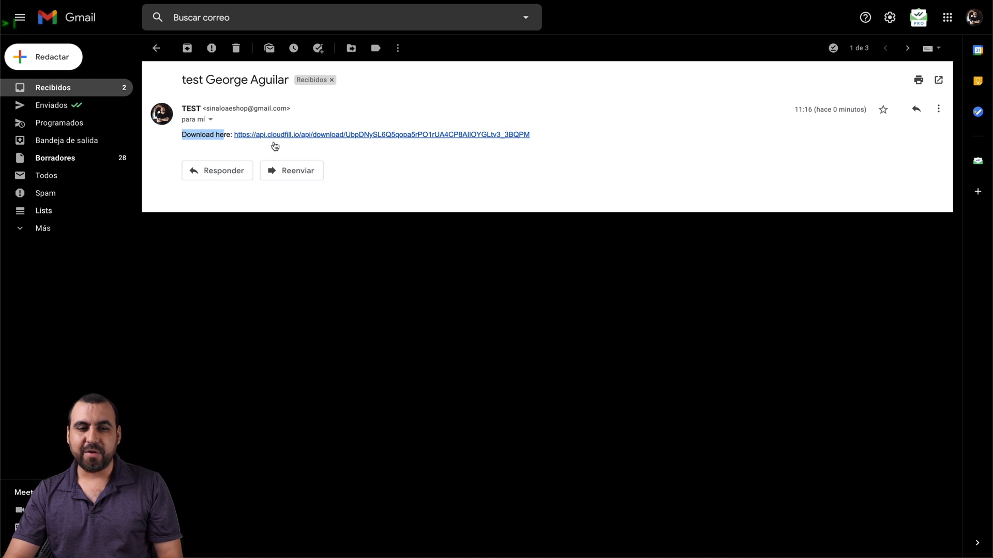
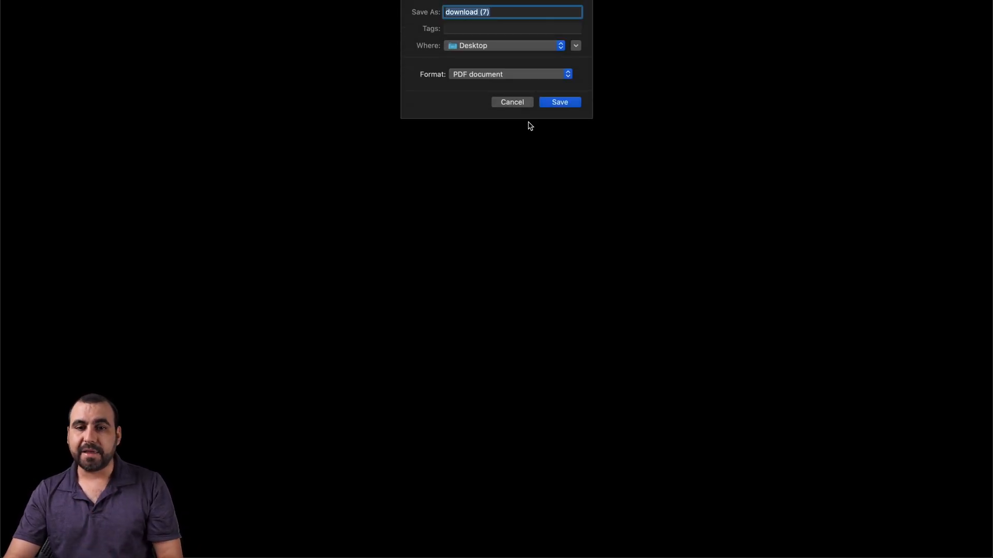
# Step: Dismiss the save sheet and open the downloaded certificate PDF in Preview
pyautogui.click(557, 101)
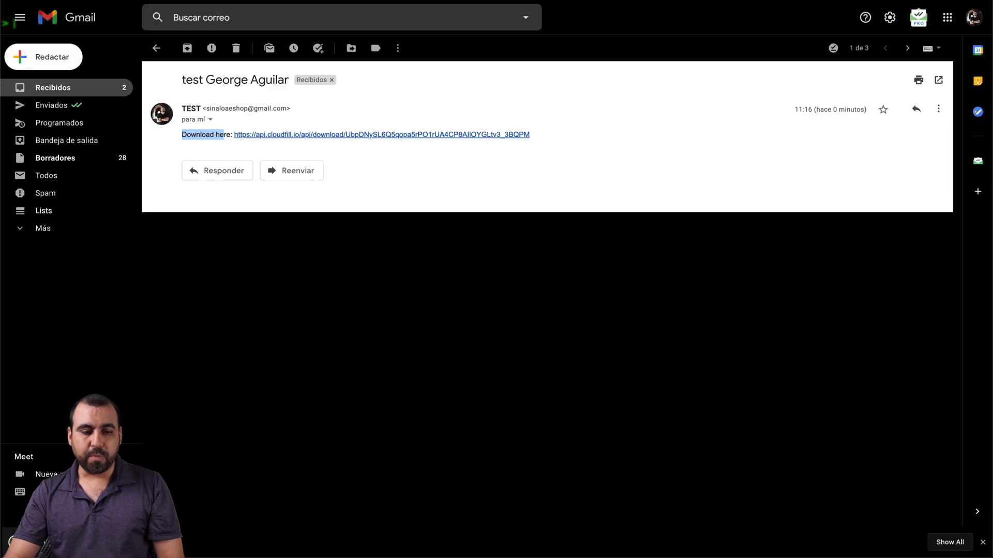
pyautogui.click(47, 542)
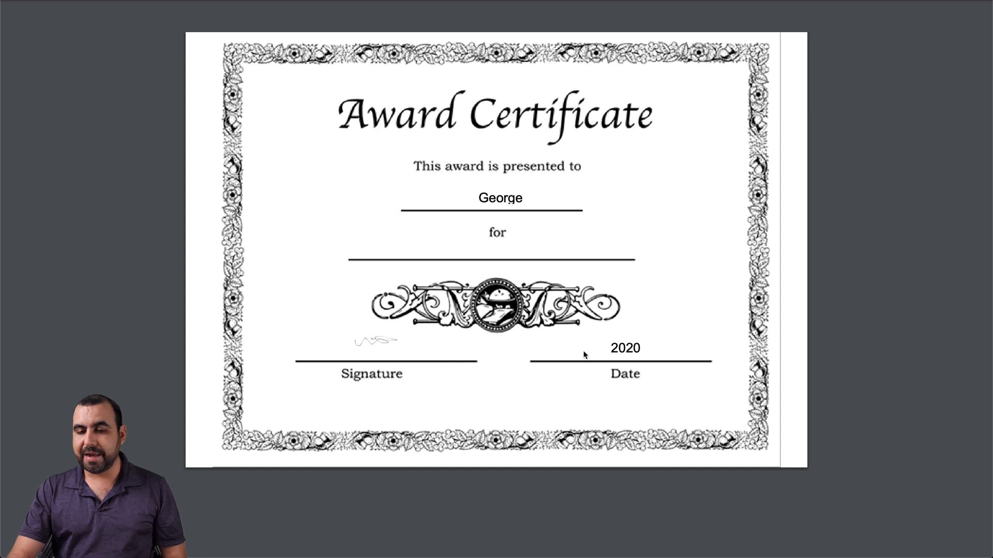
# Step: Highlight the filled-in 2020 date on the certificate, then clear the selection
pyautogui.moveTo(612, 347); pyautogui.dragTo(639, 349)
pyautogui.click(637, 349)
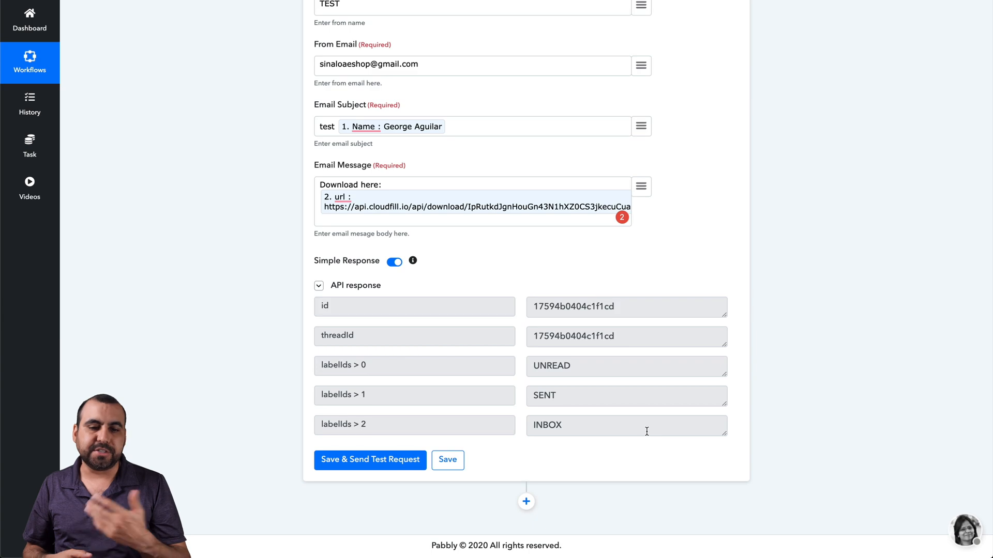
# Step: Add a new 'Action: Do this…' step beneath the Gmail send action
pyautogui.click(526, 501)
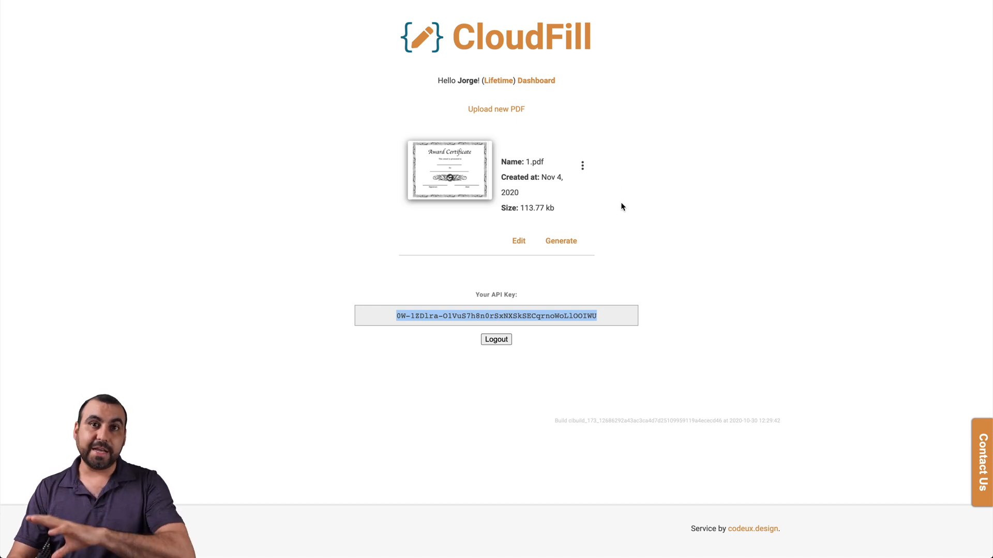
# Step: Open CSV batch generate for the 1.pdf template from its options menu
pyautogui.click(583, 167)
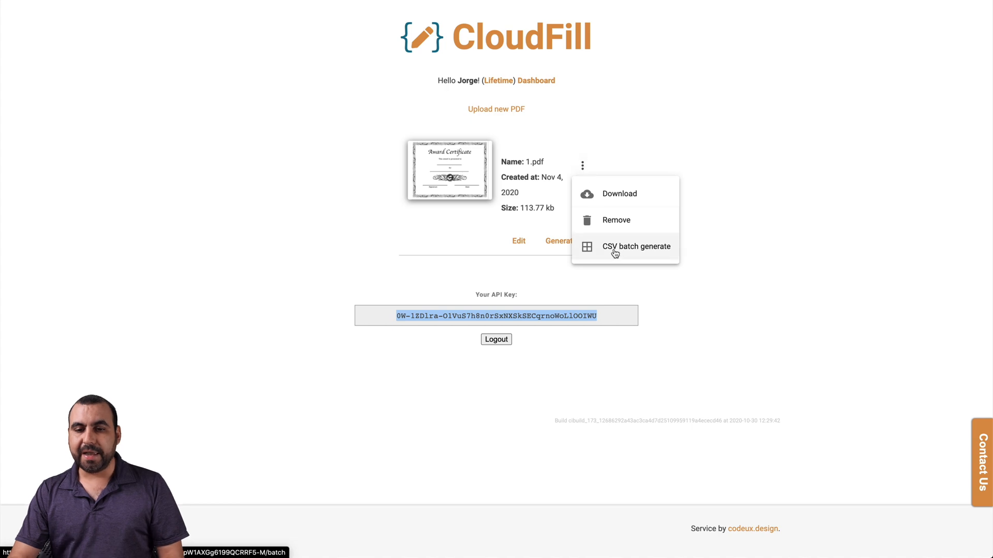
pyautogui.click(635, 253)
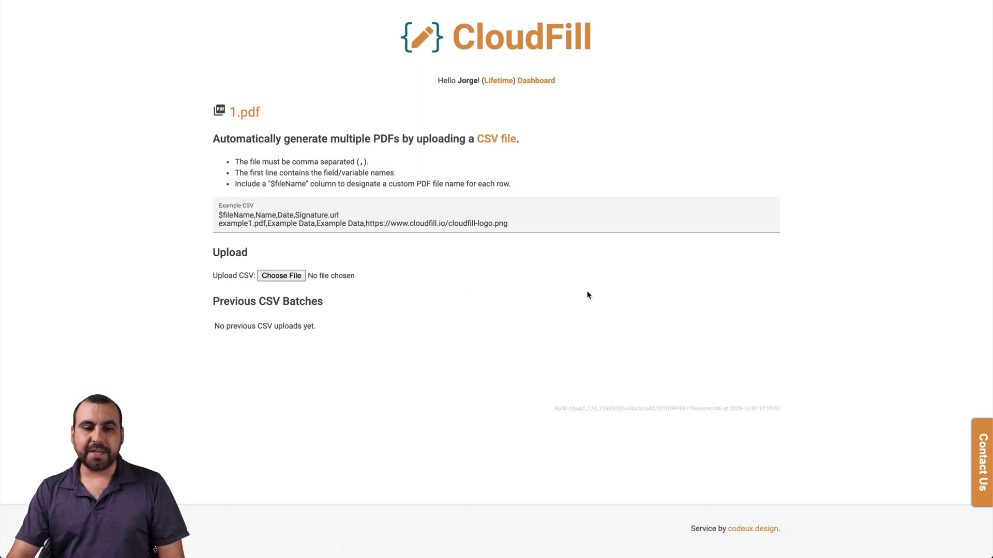